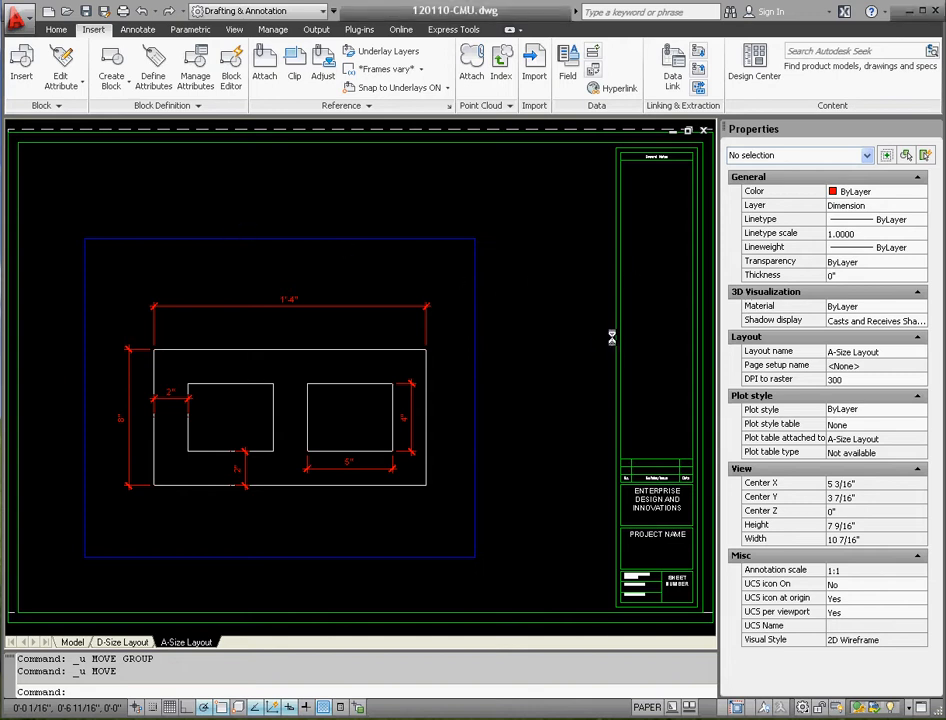
left_click(536, 302)
left_click(445, 235)
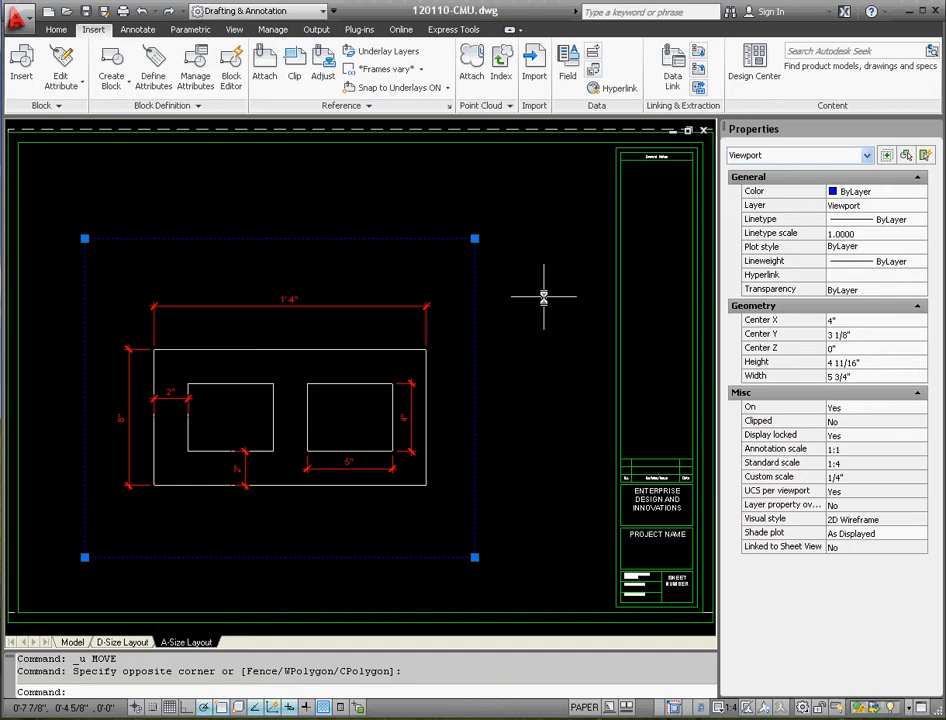
key("Escape")
key("Escape")
Move the blue viewport slightly up and to the right on the A-Size Layout sheet.
left_click_drag(519, 306, 462, 266)
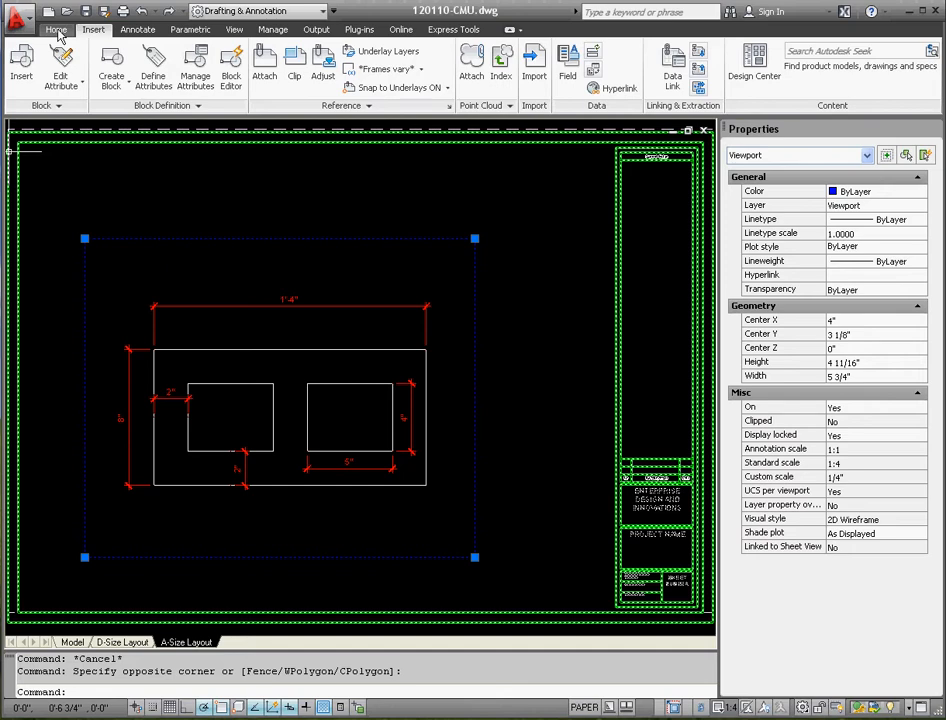
left_click(57, 30)
left_click(298, 145)
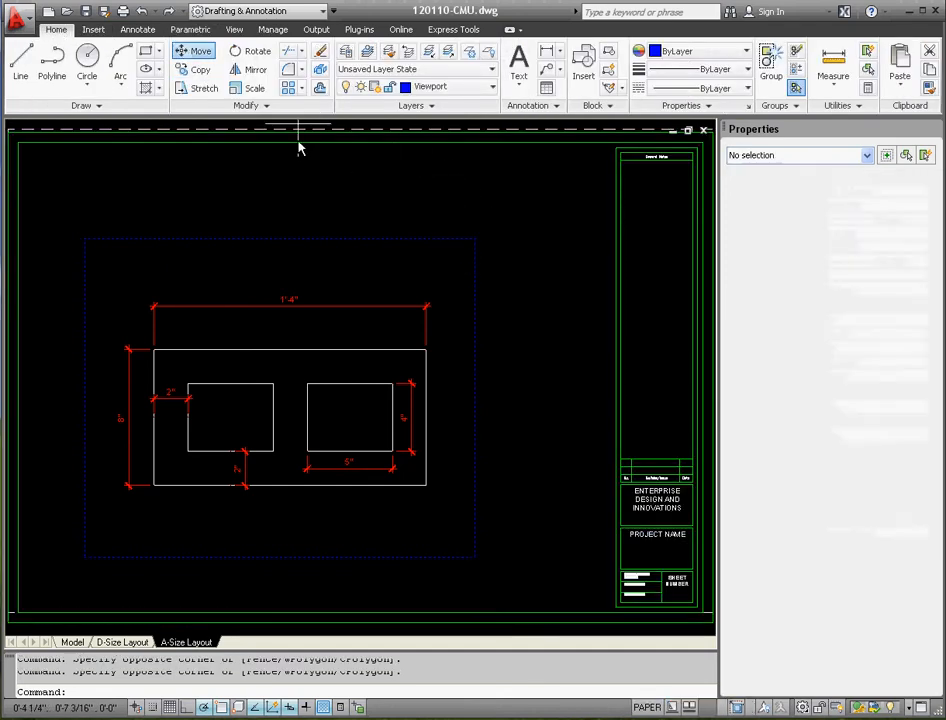
left_click(505, 395)
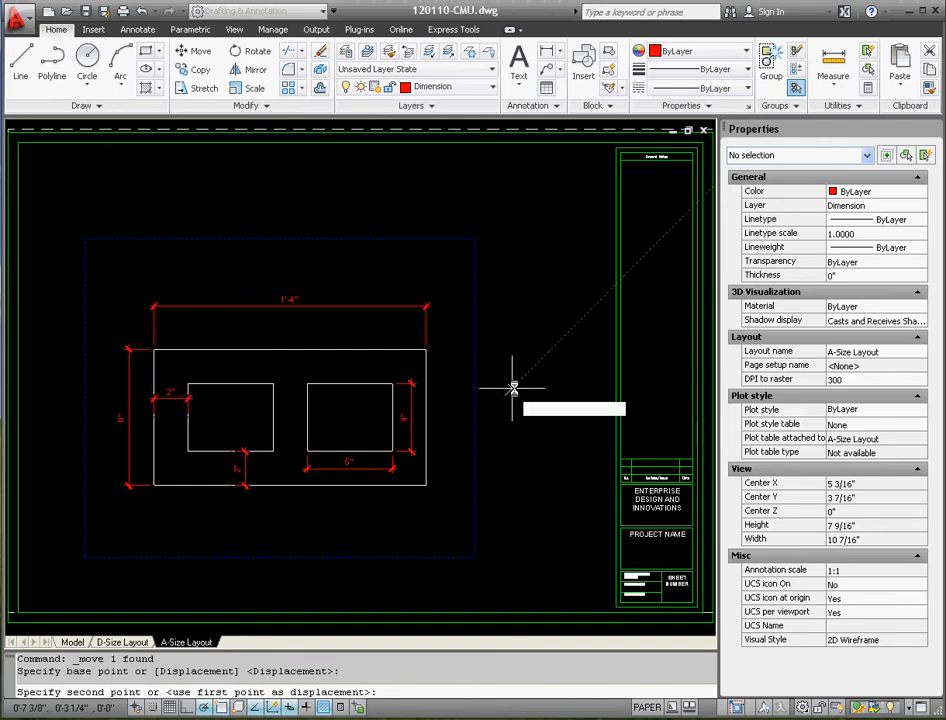
left_click(550, 373)
Move the viewport further up and right, to a center of about X 4 7/8", Y 3 13/16".
left_click(550, 373)
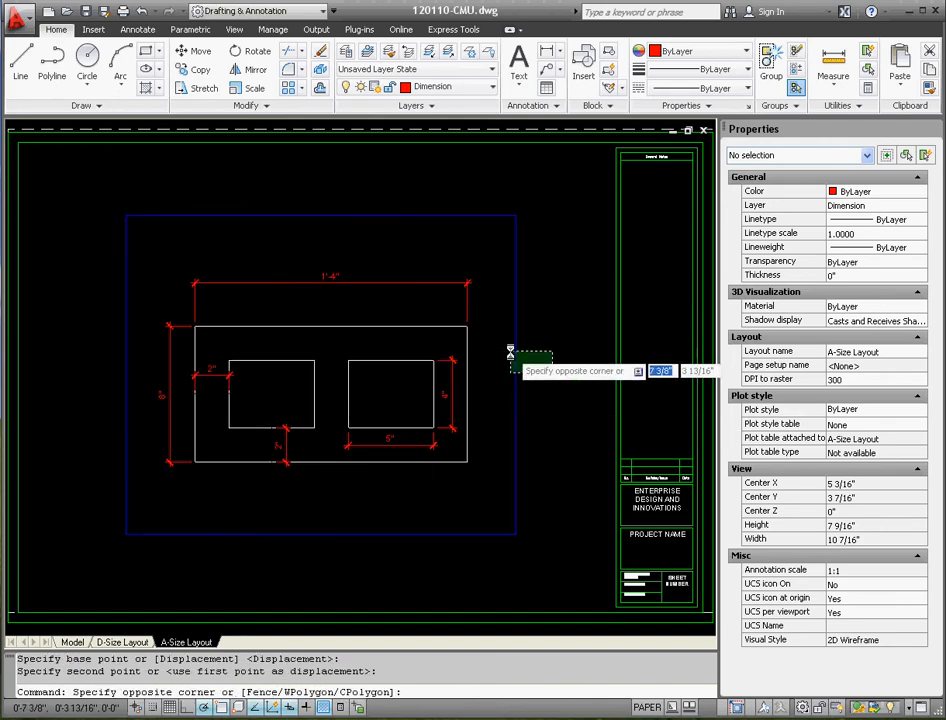
left_click(513, 344)
key("Return")
left_click(565, 353)
left_click(584, 333)
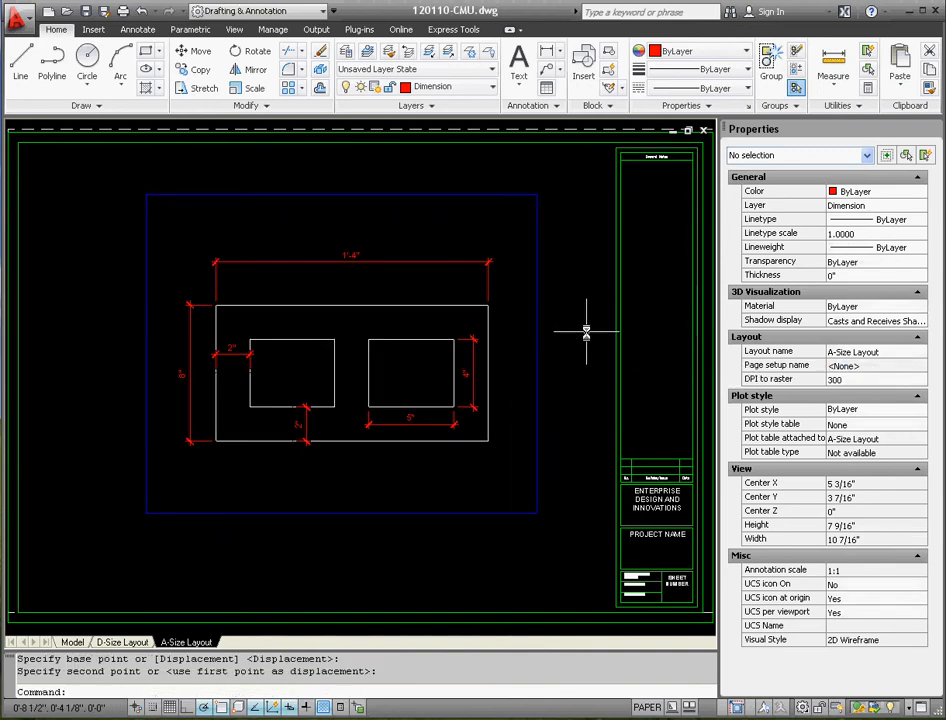
Move the viewport about 3/16" straight to the left on the sheet.
left_click_drag(548, 538, 545, 518)
left_click(535, 503)
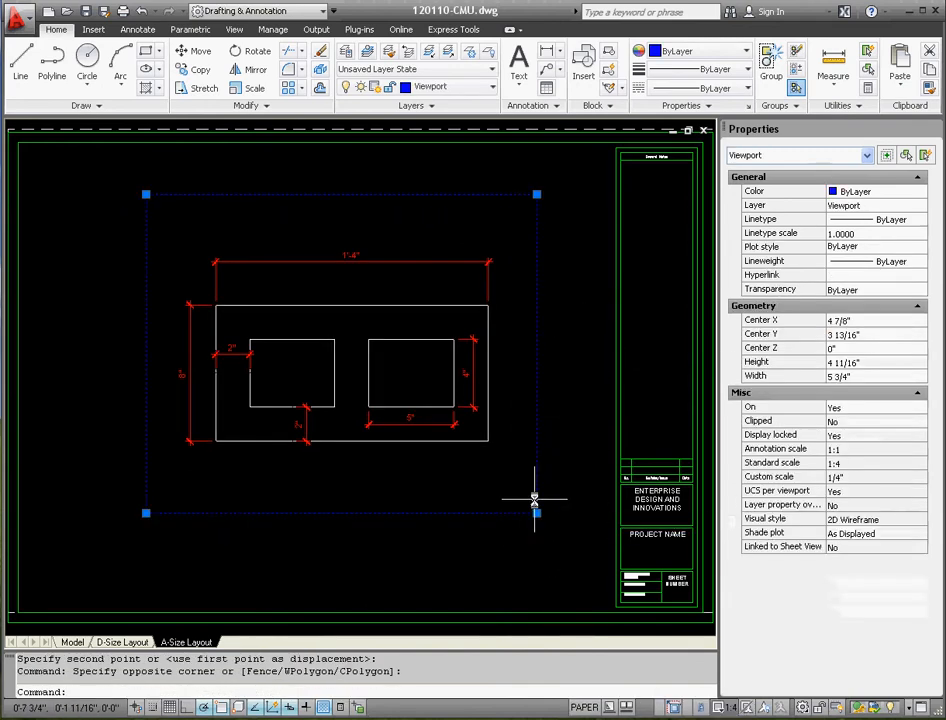
key("Return")
left_click(536, 553)
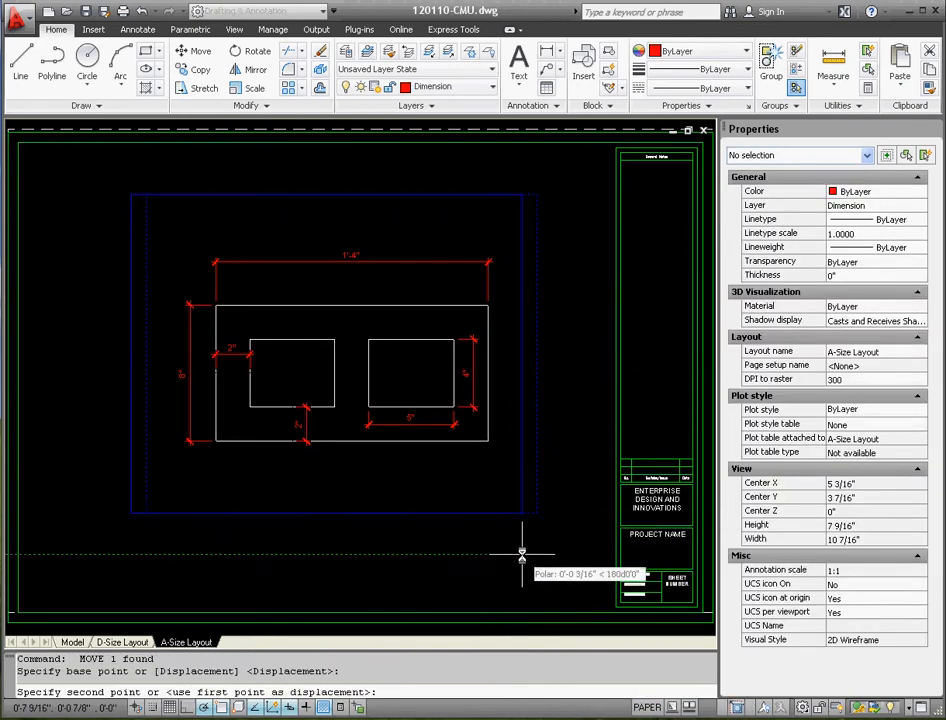
left_click(522, 553)
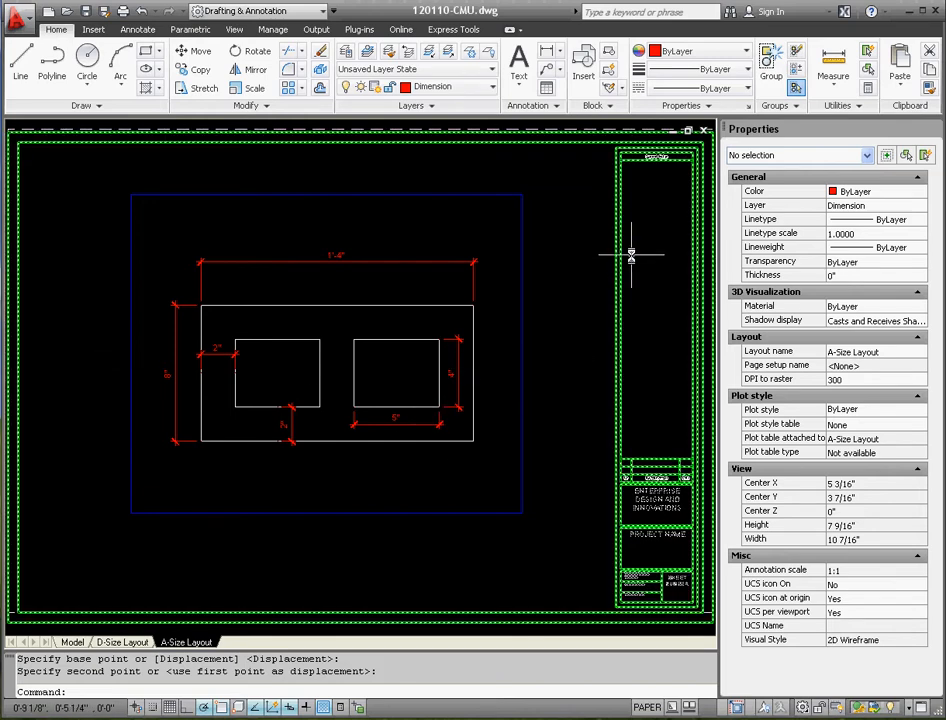
Open the Architectural Title Block definition in the Block Editor.
left_click(637, 296)
left_click(608, 267)
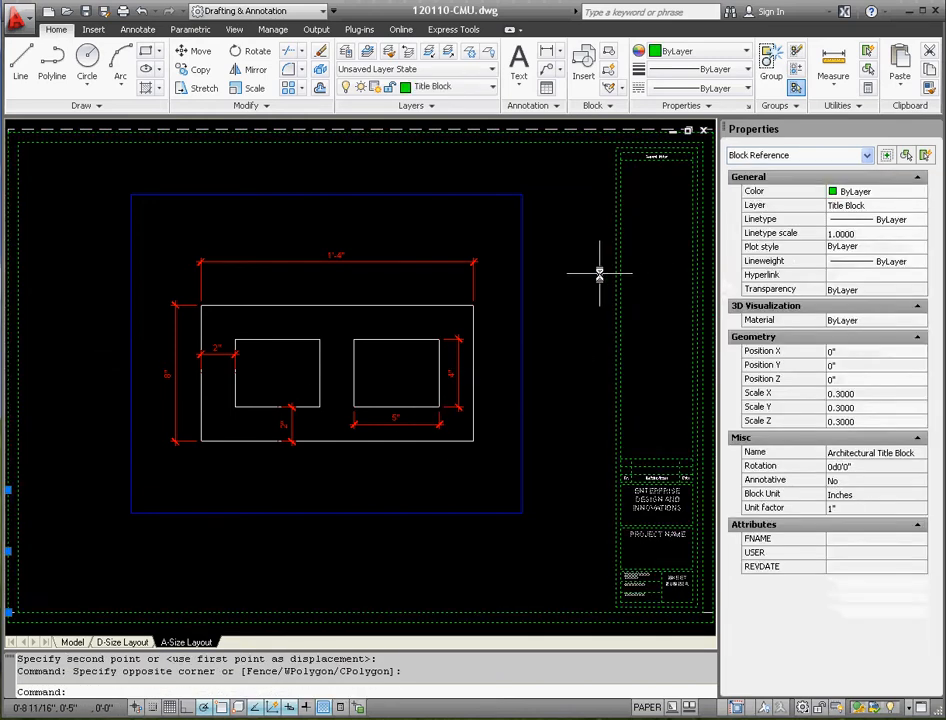
left_click(92, 30)
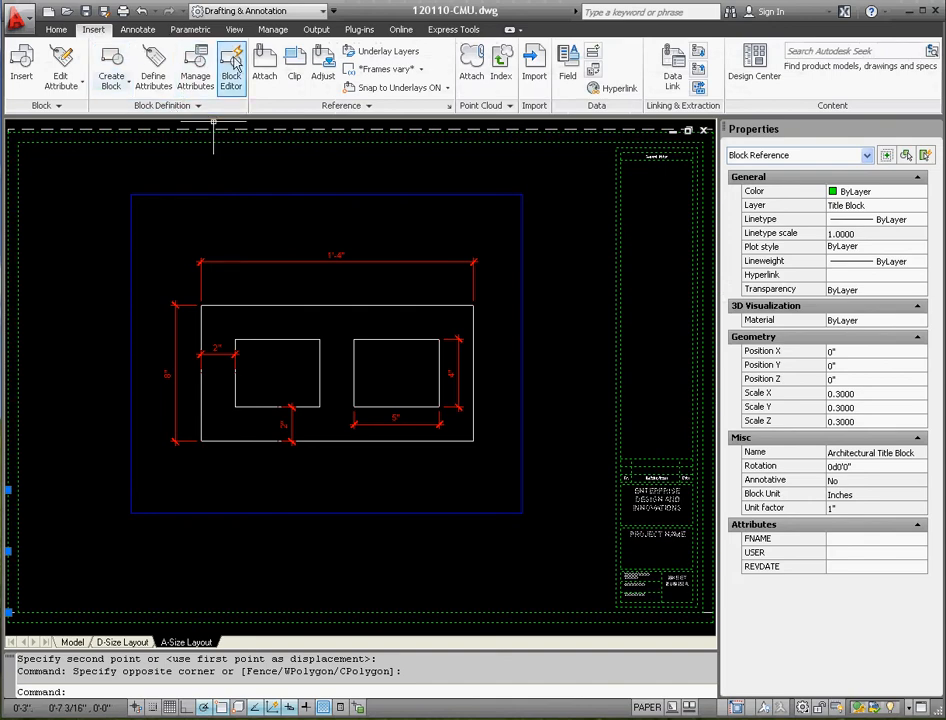
left_click(234, 75)
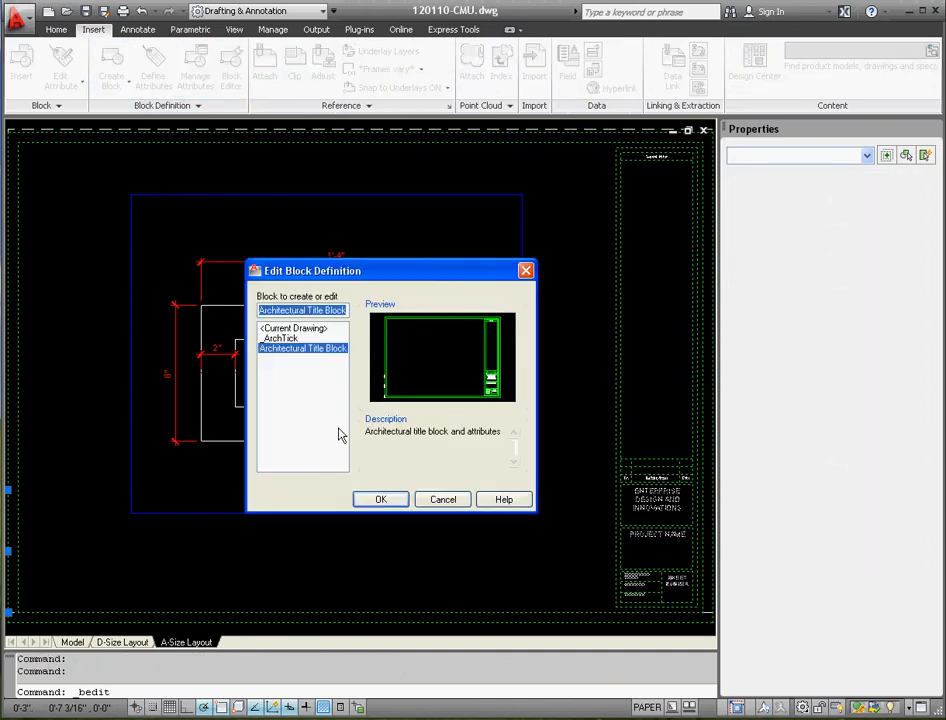
left_click(388, 505)
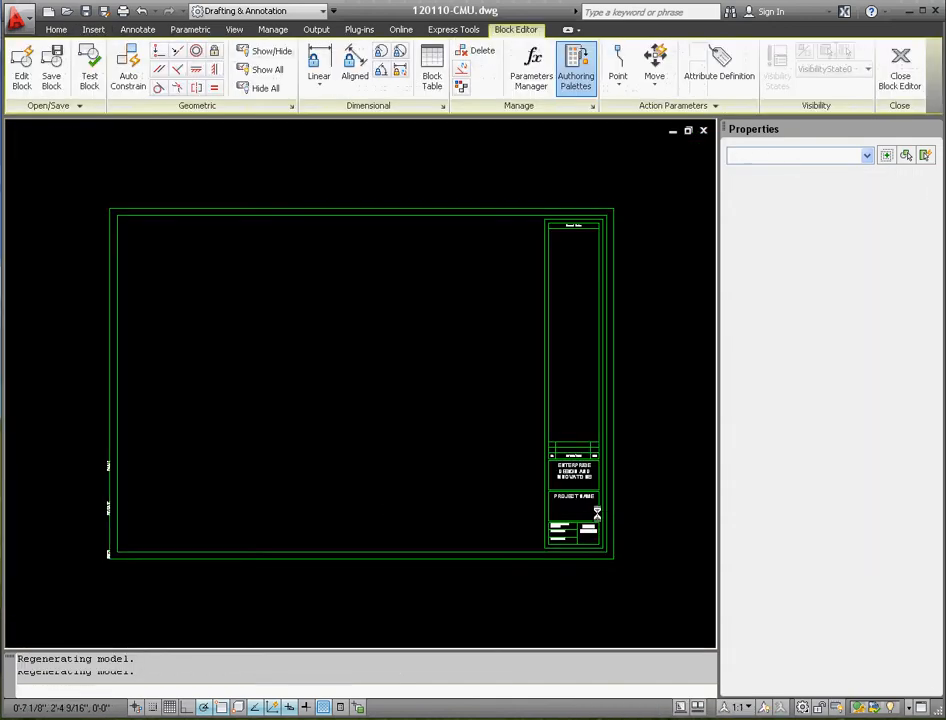
Replace the PROJECT NAME text in the title block with CONCRETE MASONRY UNIT, putting UNIT on its own line.
scroll(591, 510, "up", 5)
scroll(591, 510, "down", 3)
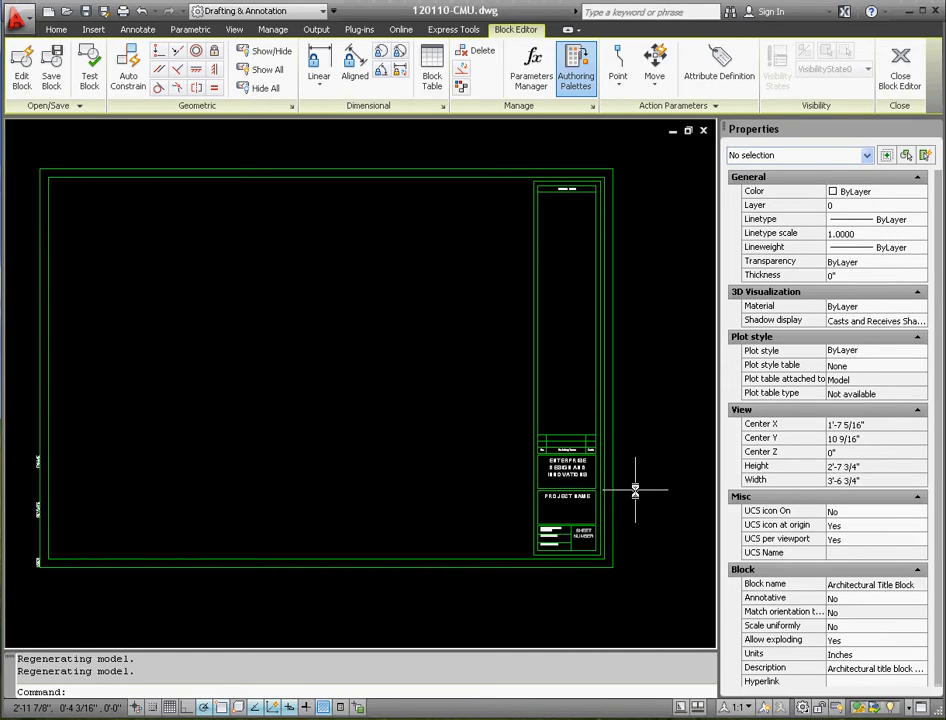
scroll(593, 535, "up", 2)
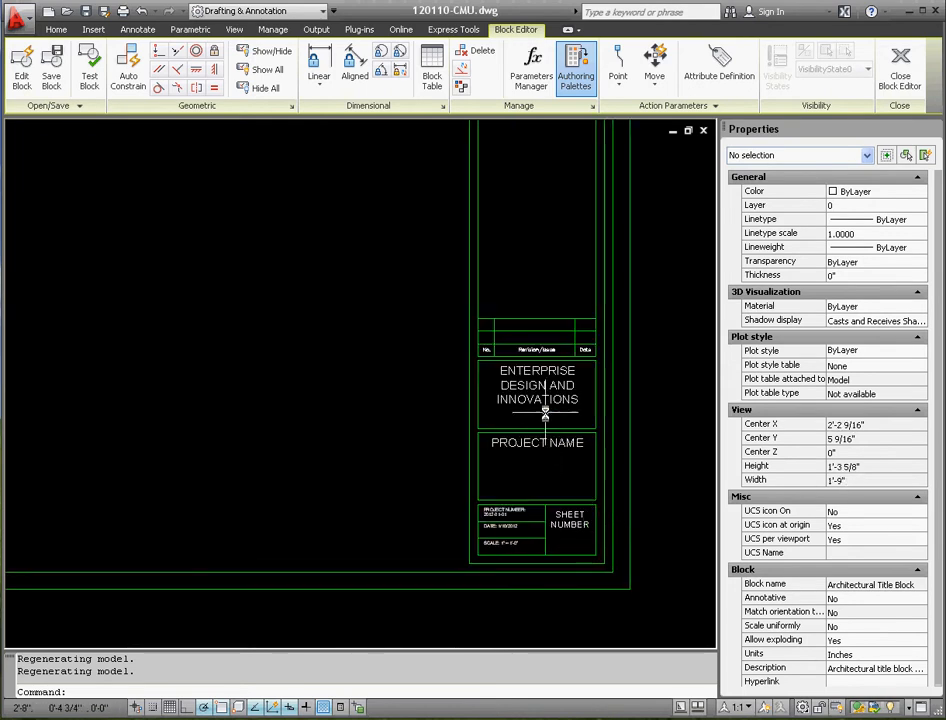
scroll(535, 414, "up", 2)
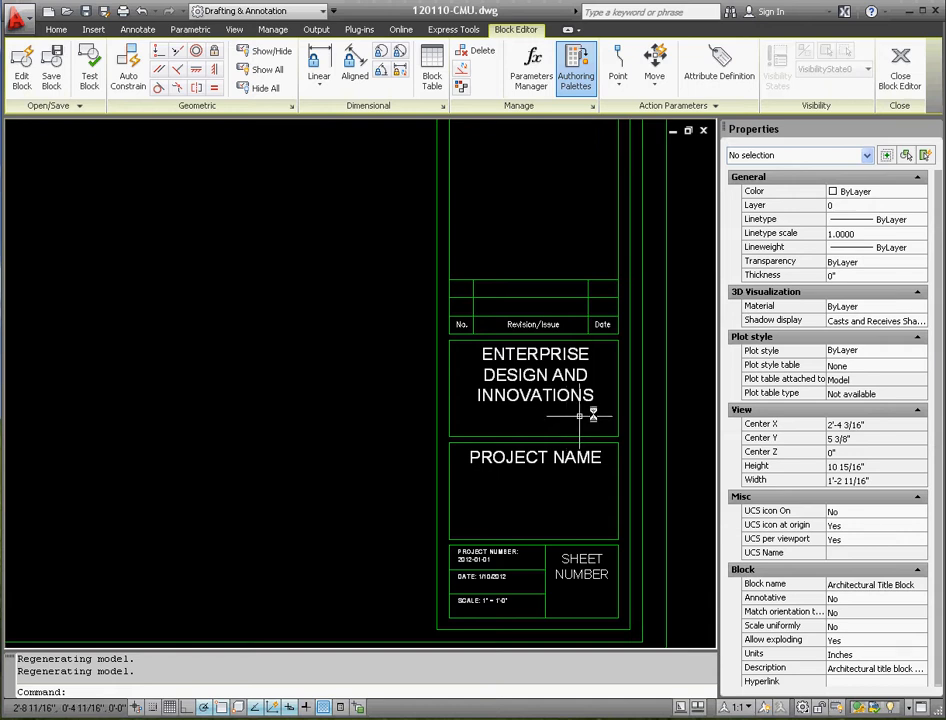
double_click(497, 459)
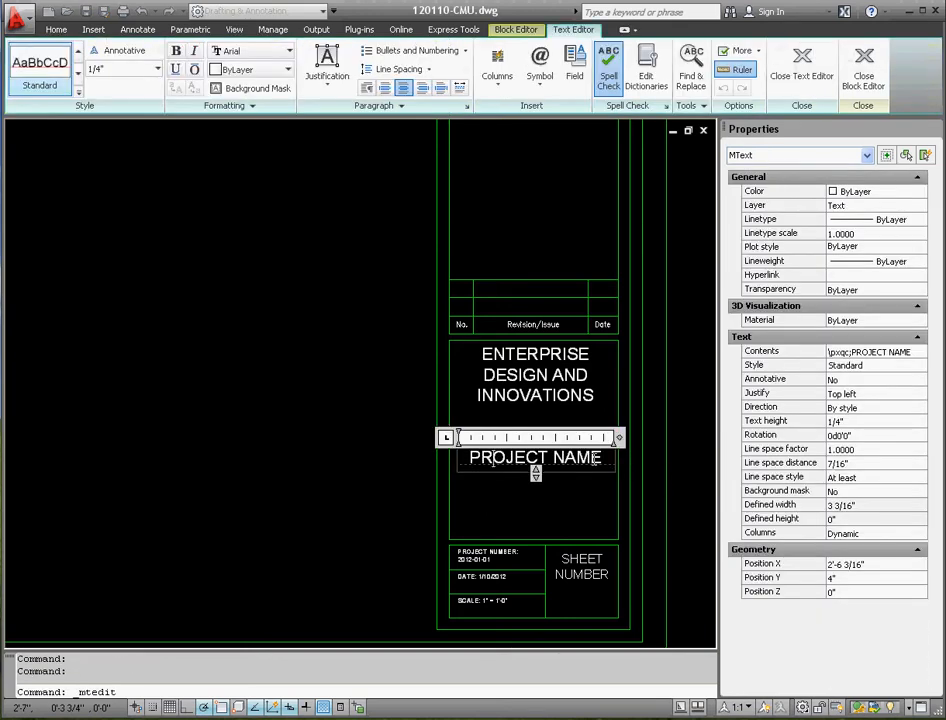
left_click_drag(603, 458, 468, 458)
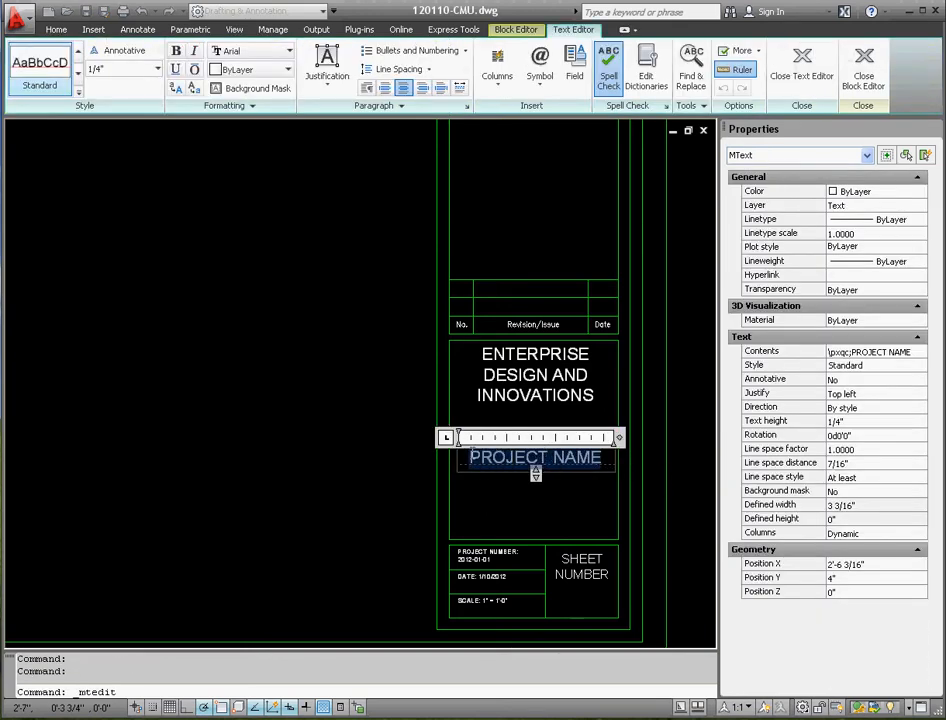
type("CONC")
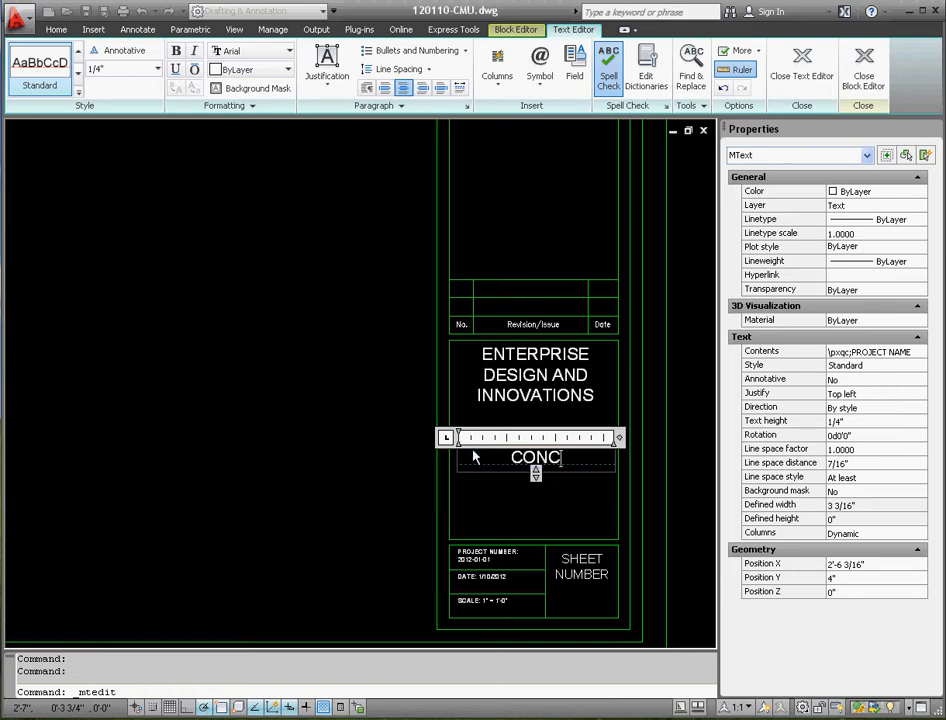
type("RETE MASON")
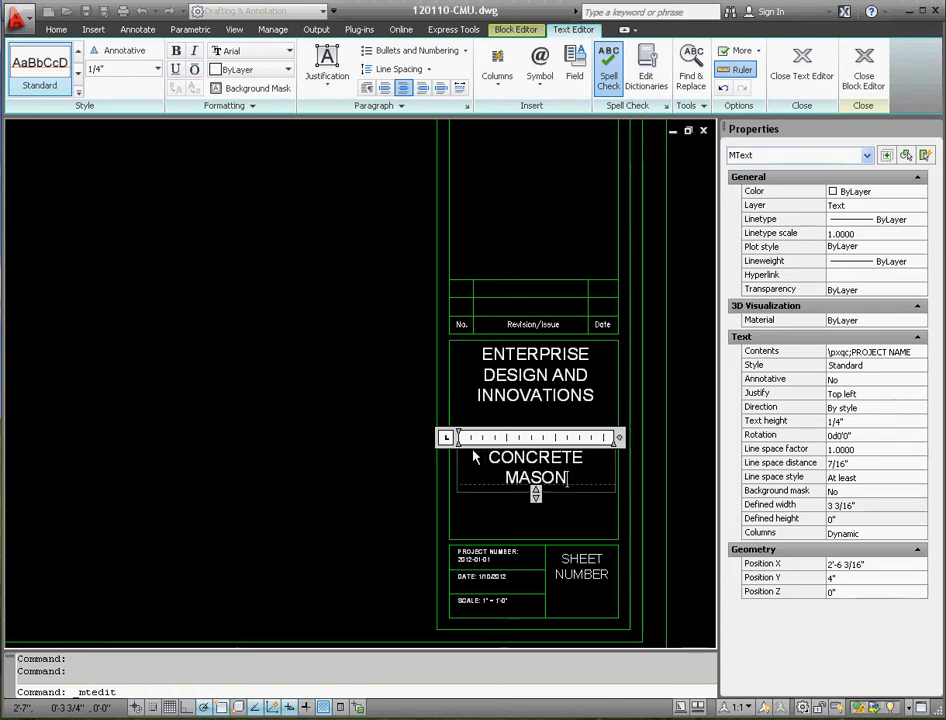
type("RY UNIGT")
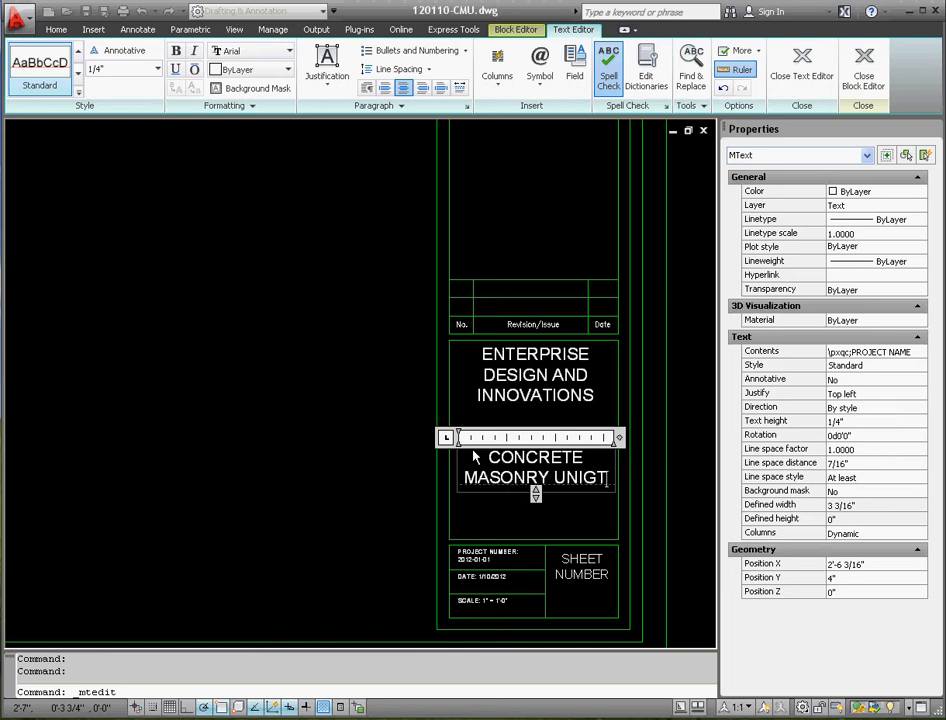
key("BackSpace")
key("BackSpace")
key("BackSpace")
key("BackSpace")
key("BackSpace")
key("BackSpace")
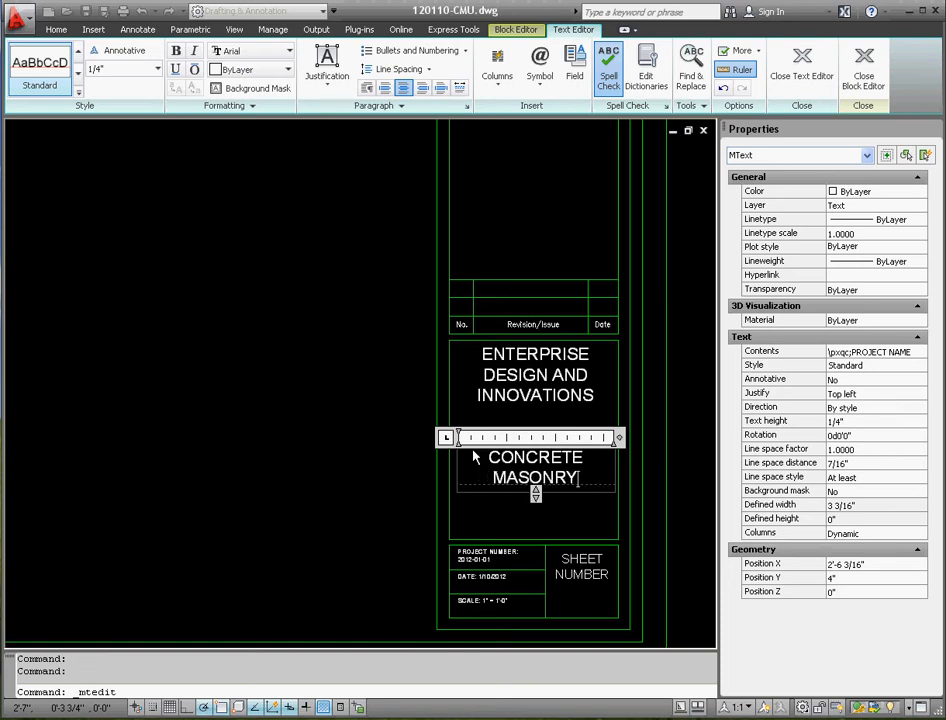
key("Return")
type("UNIT")
left_click(338, 430)
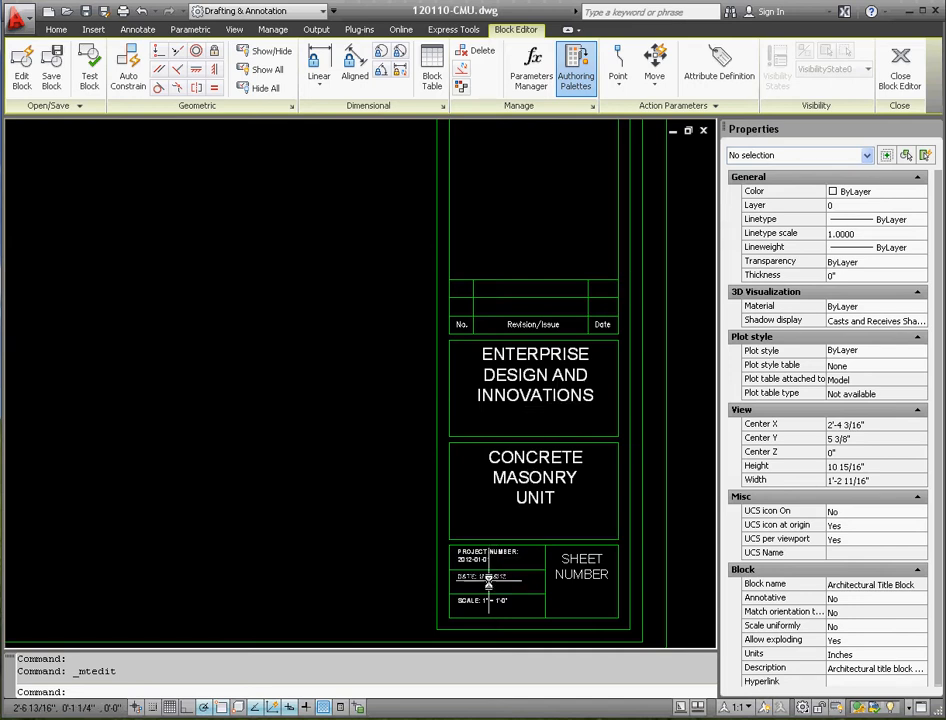
Change the date text in the title block to DATE: 1/12/2012.
scroll(498, 608, "up", 2)
scroll(543, 454, "up", 2)
scroll(600, 437, "down", 5)
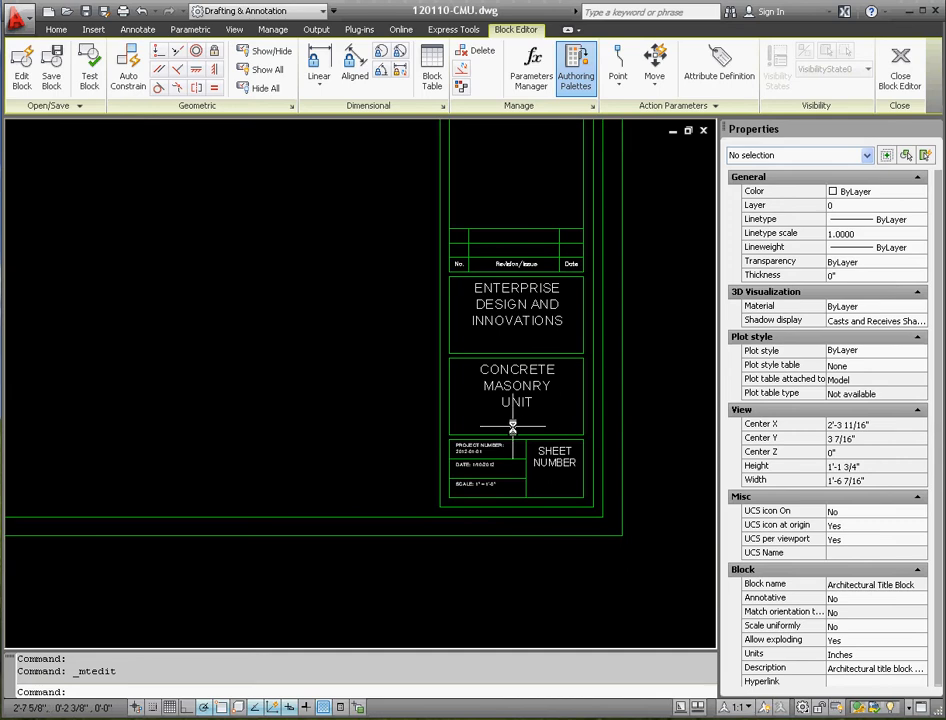
scroll(490, 403, "up", 2)
scroll(486, 456, "down", 2)
scroll(466, 462, "up", 4)
scroll(466, 462, "up", 1)
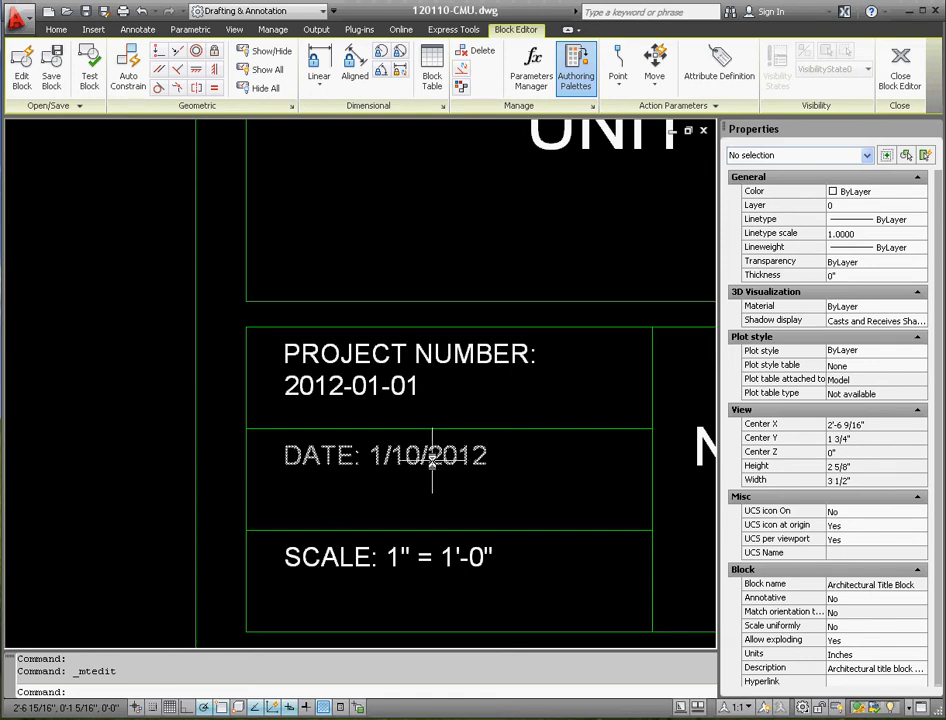
left_click(438, 455)
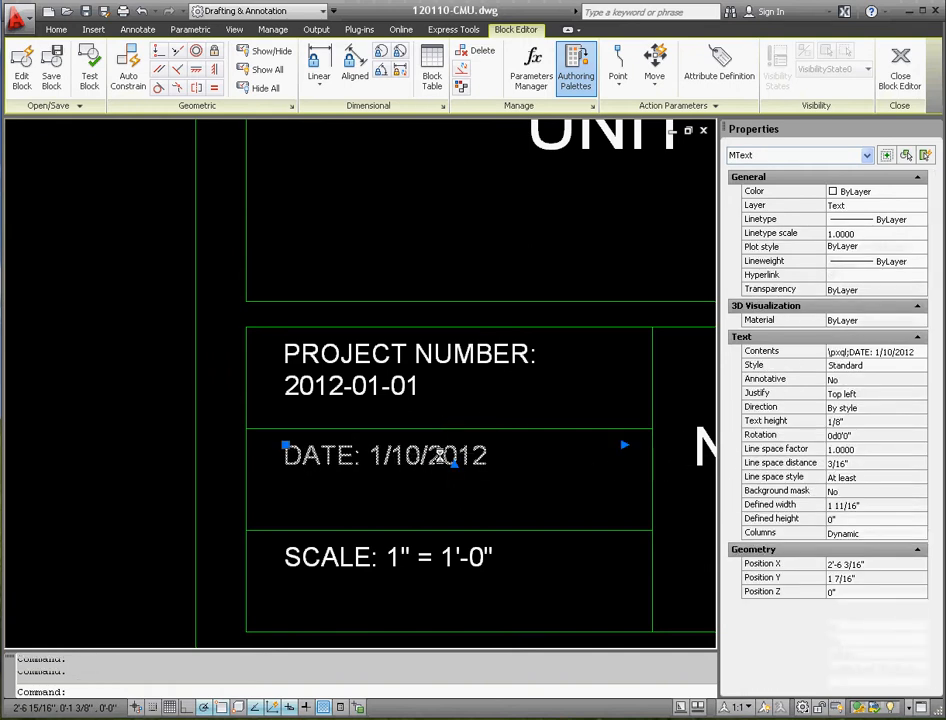
left_click(420, 456)
key("BackSpace")
key("BackSpace")
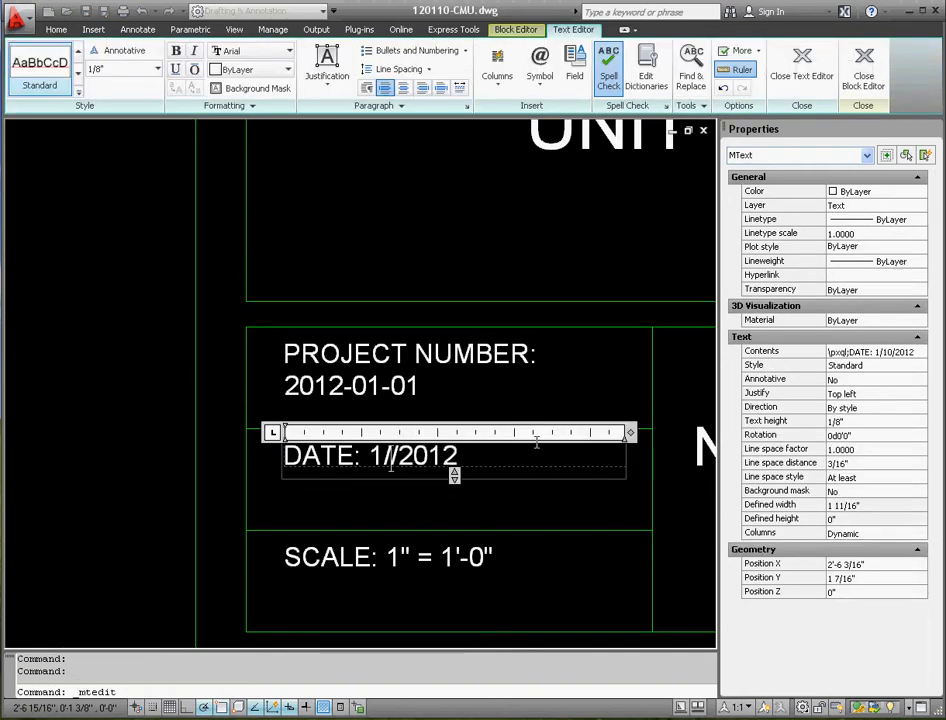
type("12")
left_click(519, 567)
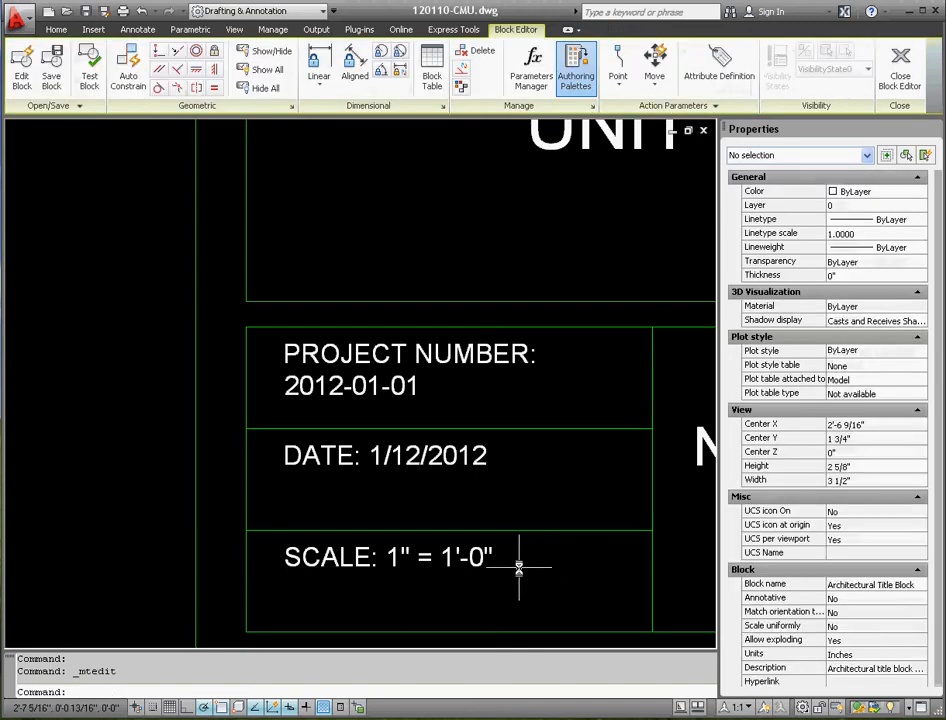
Change the scale text in the title block to SCALE: 3" = 1'-0".
double_click(493, 556)
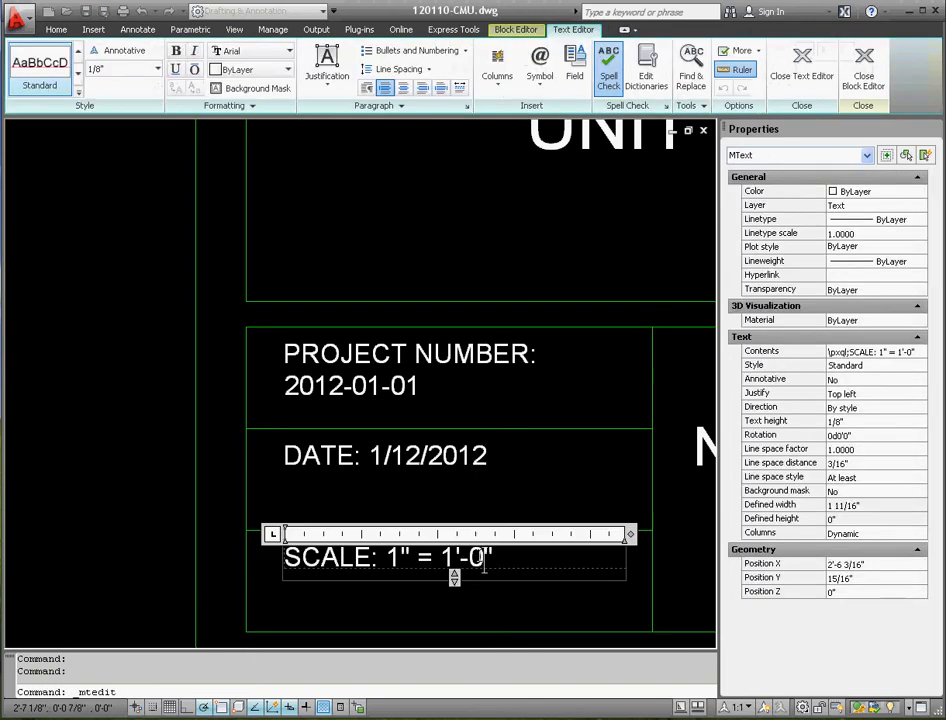
left_click(399, 556)
key("BackSpace")
type("3")
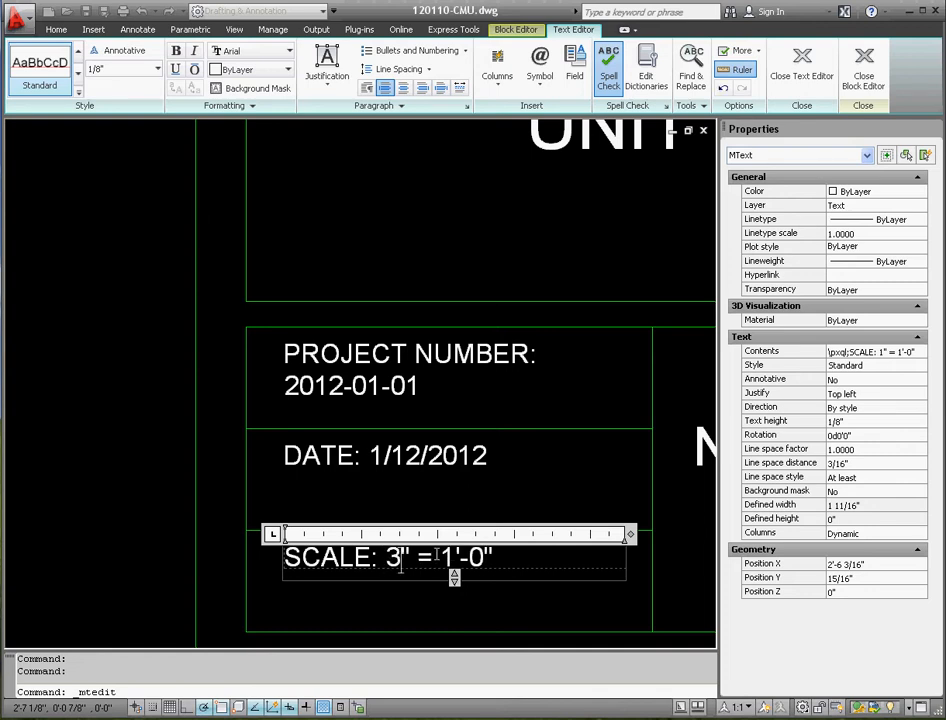
left_click(465, 612)
Add the number 1 on a new line below SHEET NUMBER in the title block.
scroll(469, 612, "down", 4)
scroll(545, 555, "up", 3)
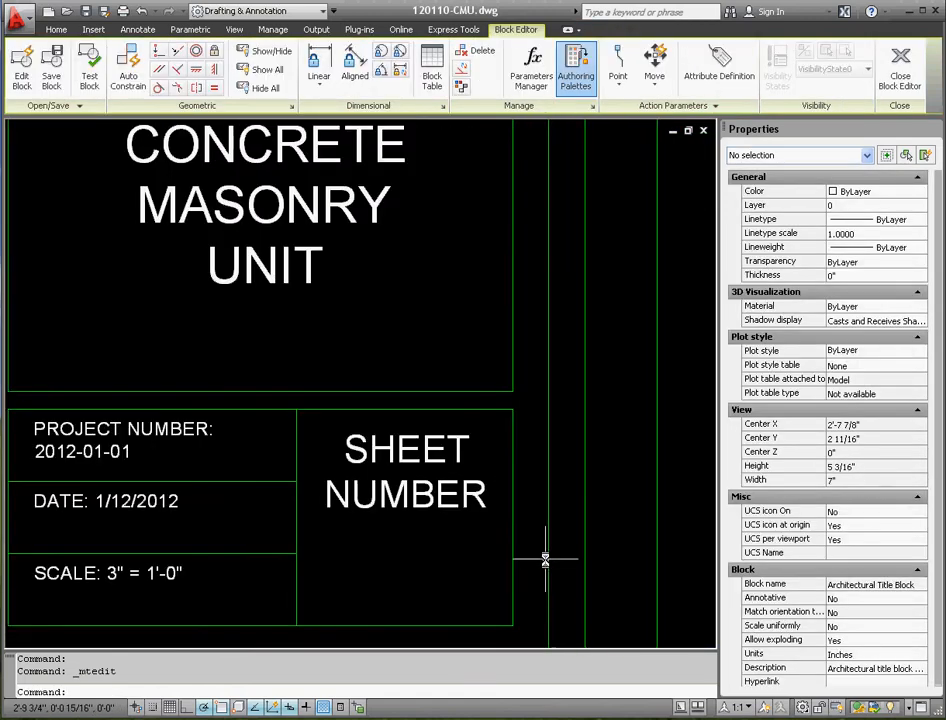
double_click(418, 482)
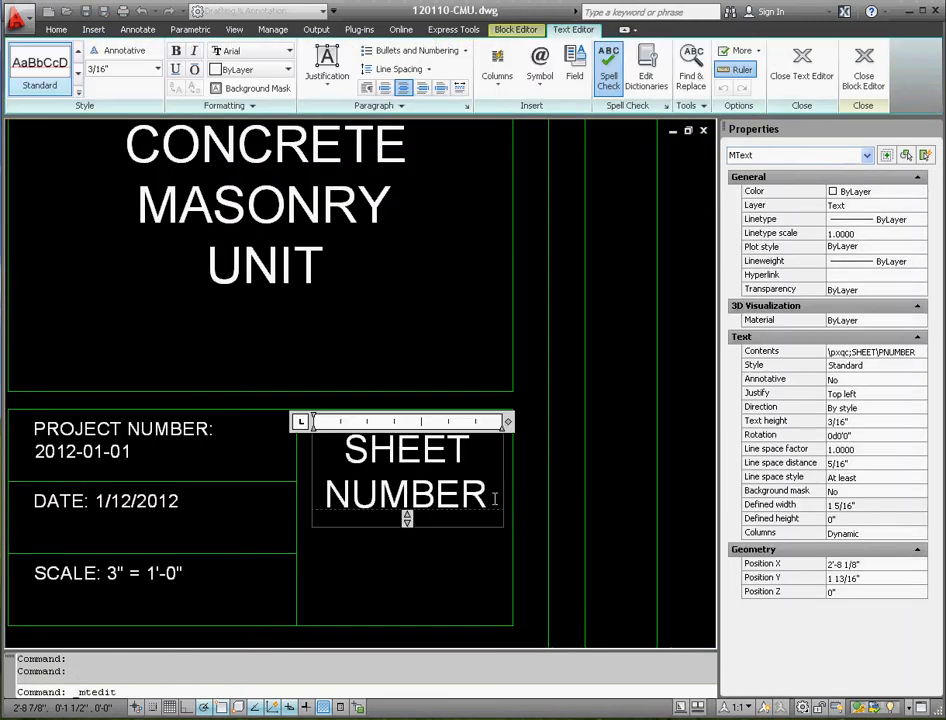
key("Return")
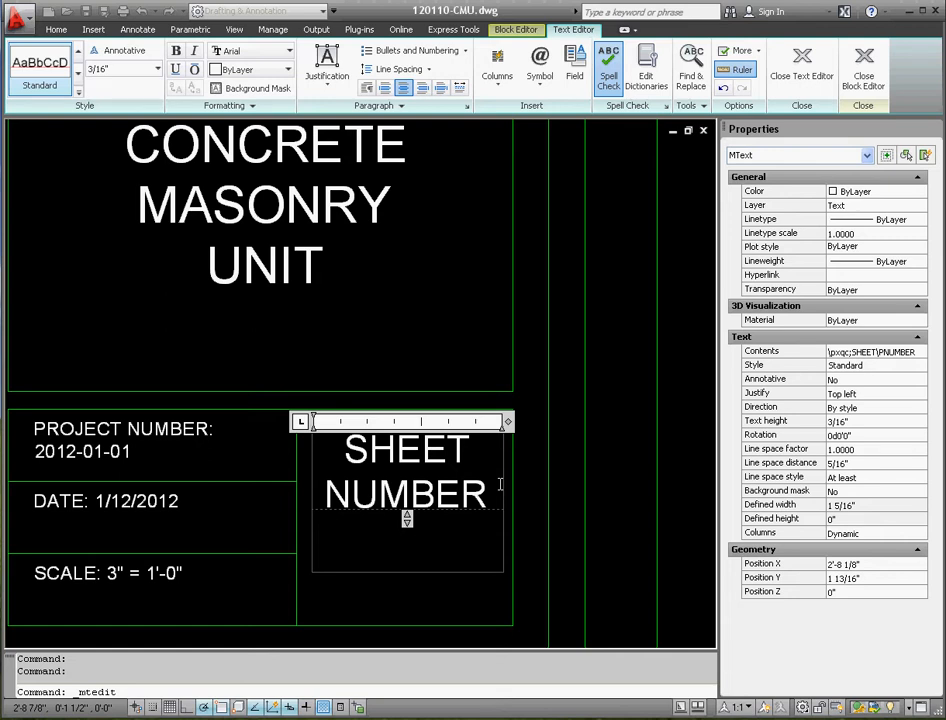
type("1")
Set the text height of the sheet number 1 in the title block to 3/8".
left_click_drag(438, 556, 402, 552)
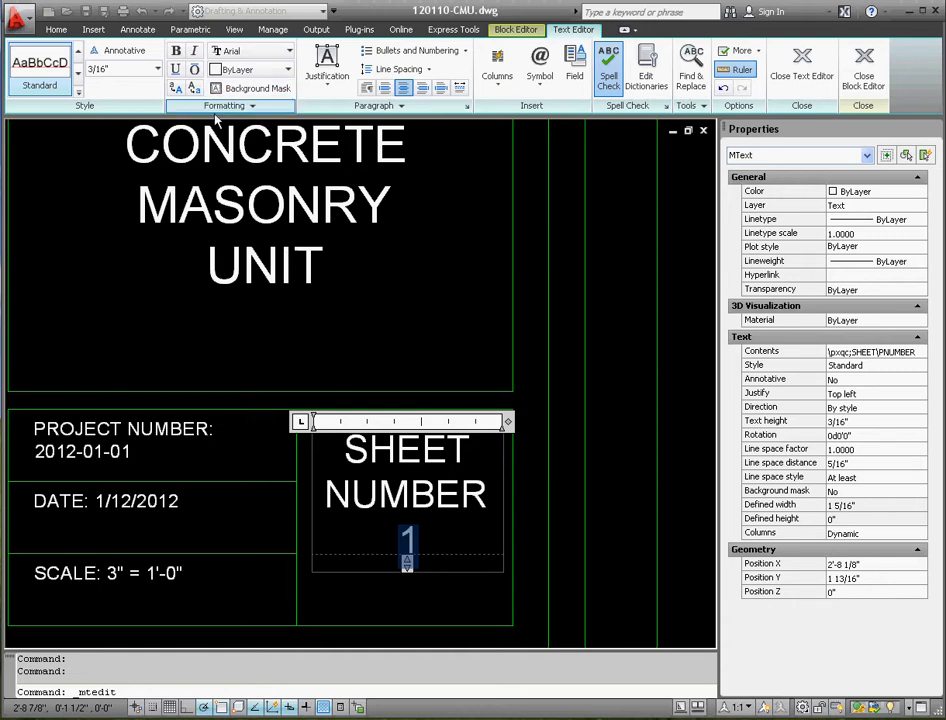
left_click(130, 68)
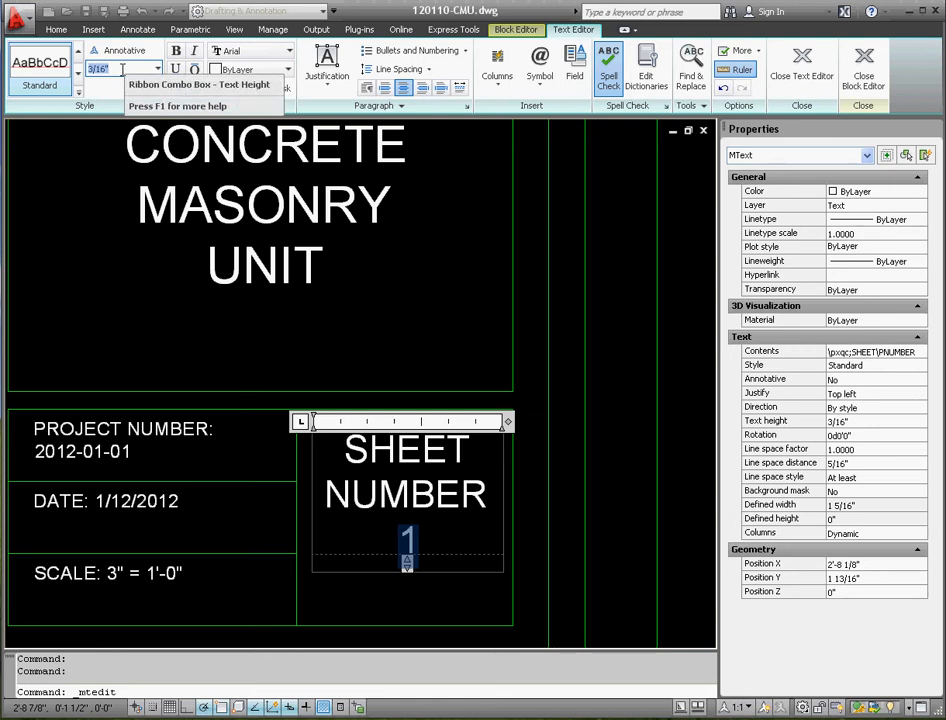
type("3/8\"")
key("Return")
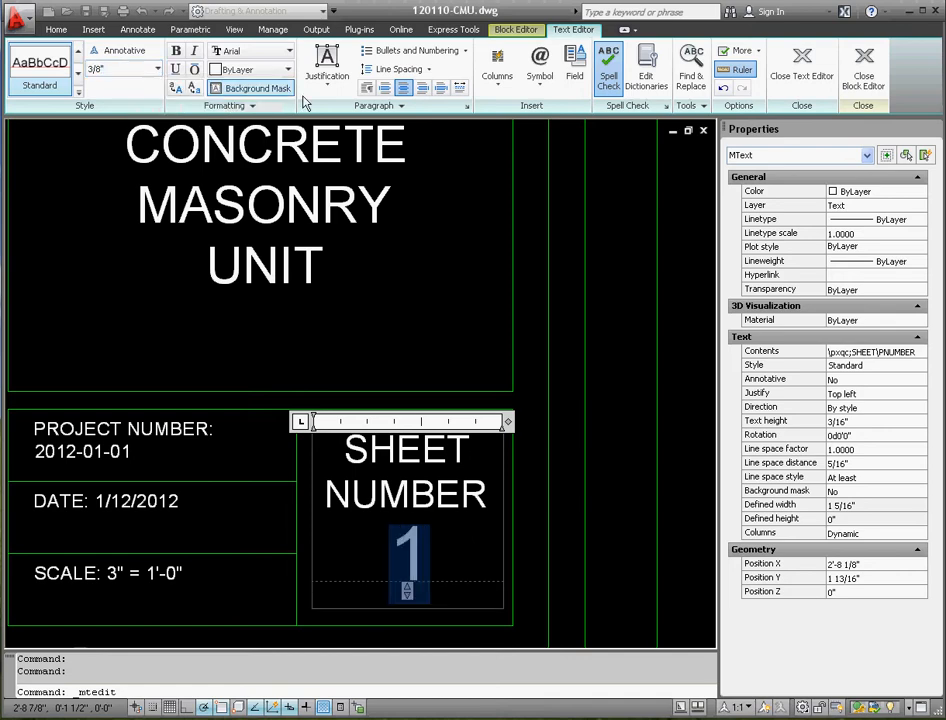
left_click(457, 270)
Close the block editor and save the changes to the Architectural Title Block.
scroll(457, 270, "down", 8)
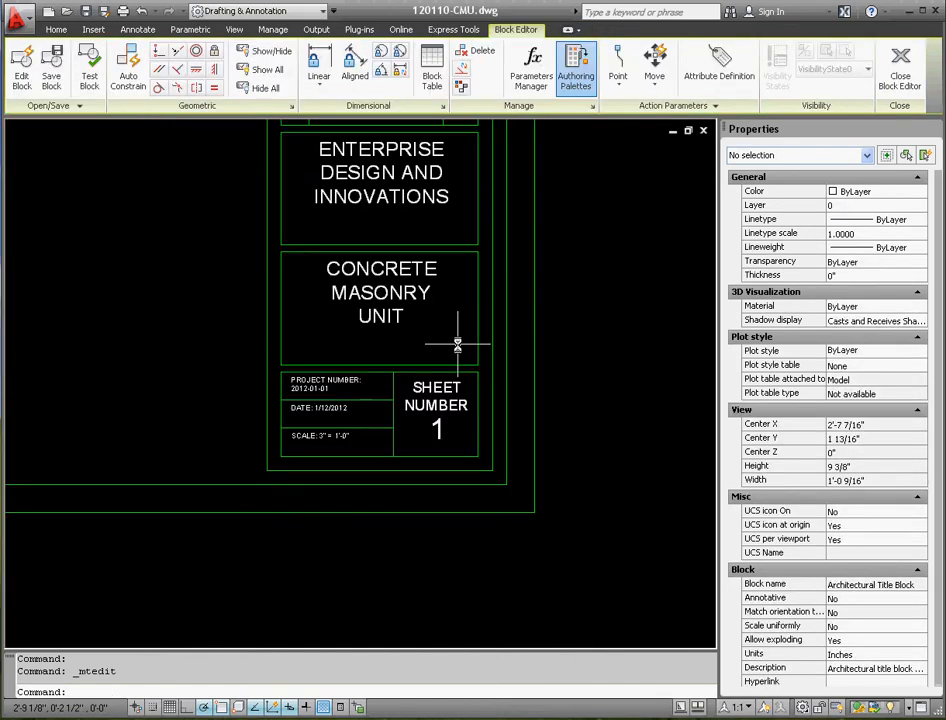
scroll(458, 251, "up", 3)
scroll(518, 290, "down", 2)
scroll(410, 347, "up", 2)
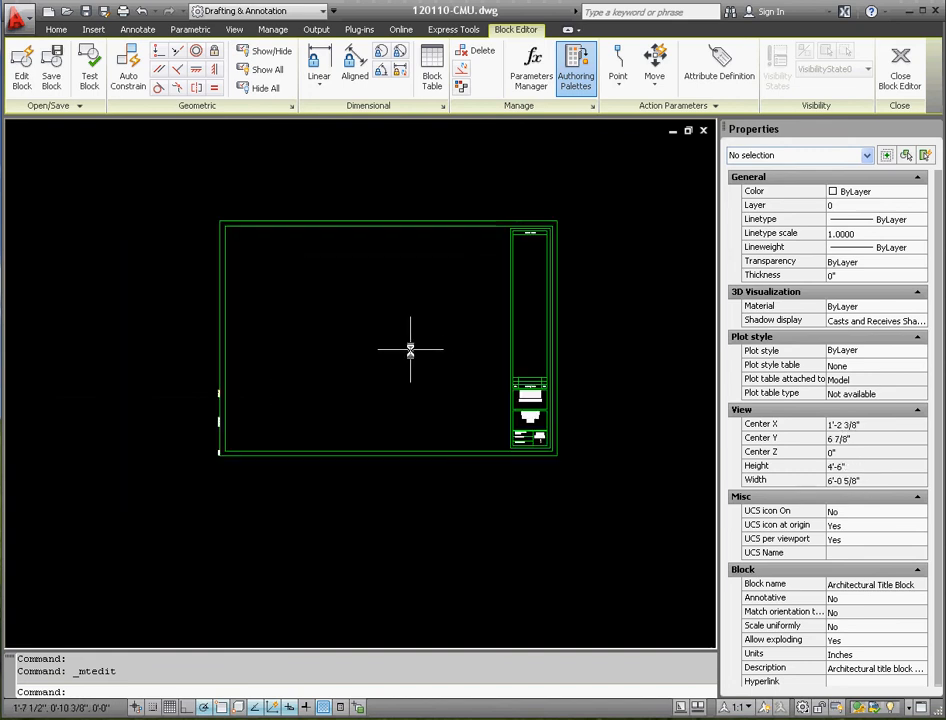
left_click(899, 68)
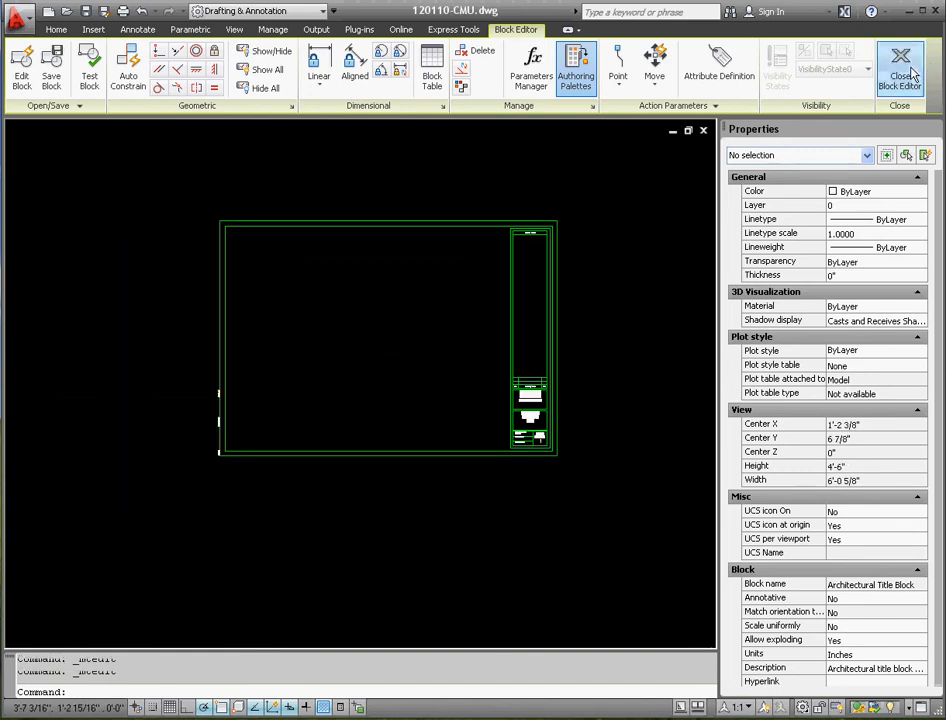
left_click(306, 376)
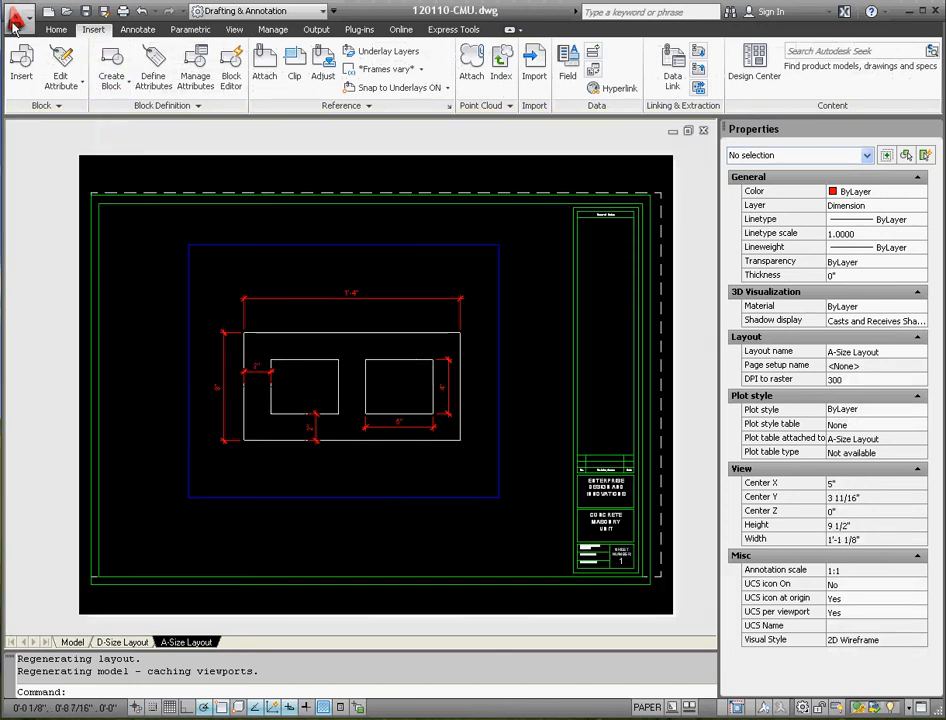
Preview the A-Size Layout plot, centered, for the Enterprise-HP Color LaserJet CP1215 printer, and leave the plot setup without printing.
left_click(15, 20)
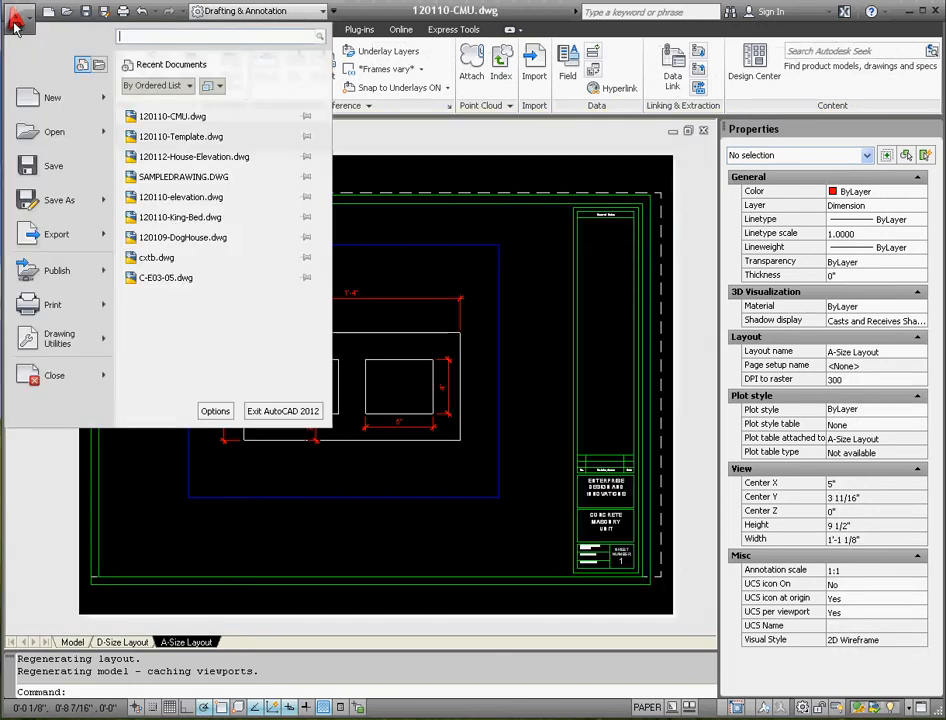
left_click(50, 305)
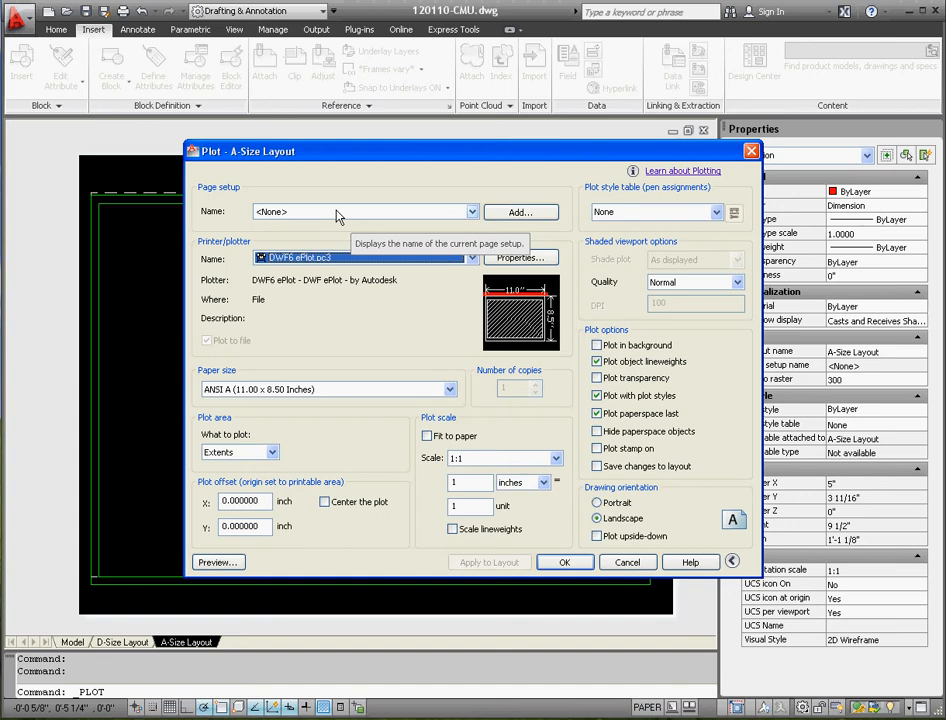
left_click(472, 213)
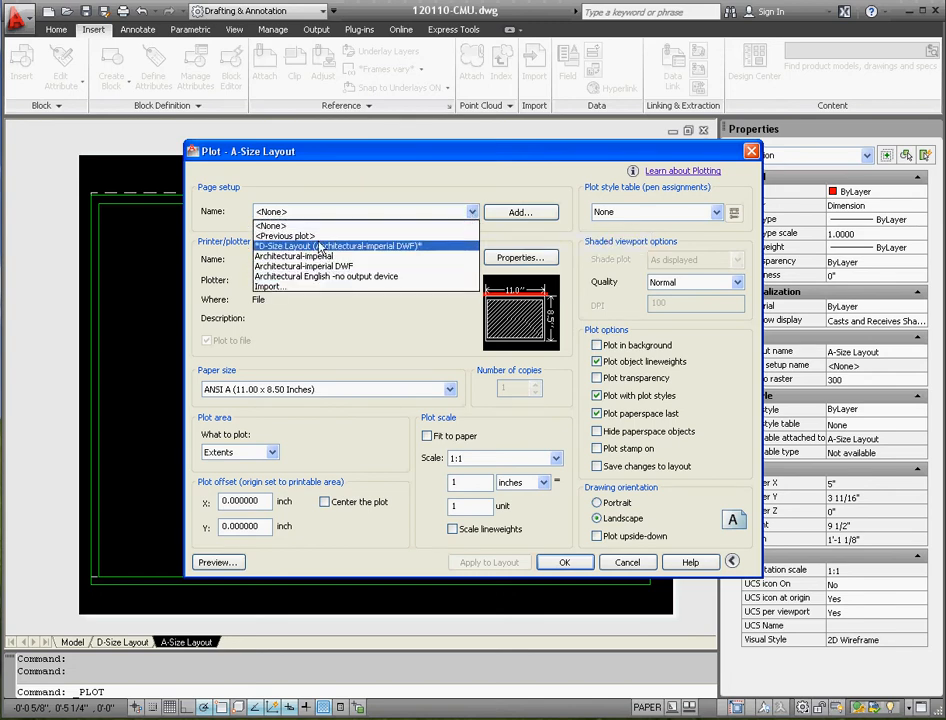
left_click(346, 353)
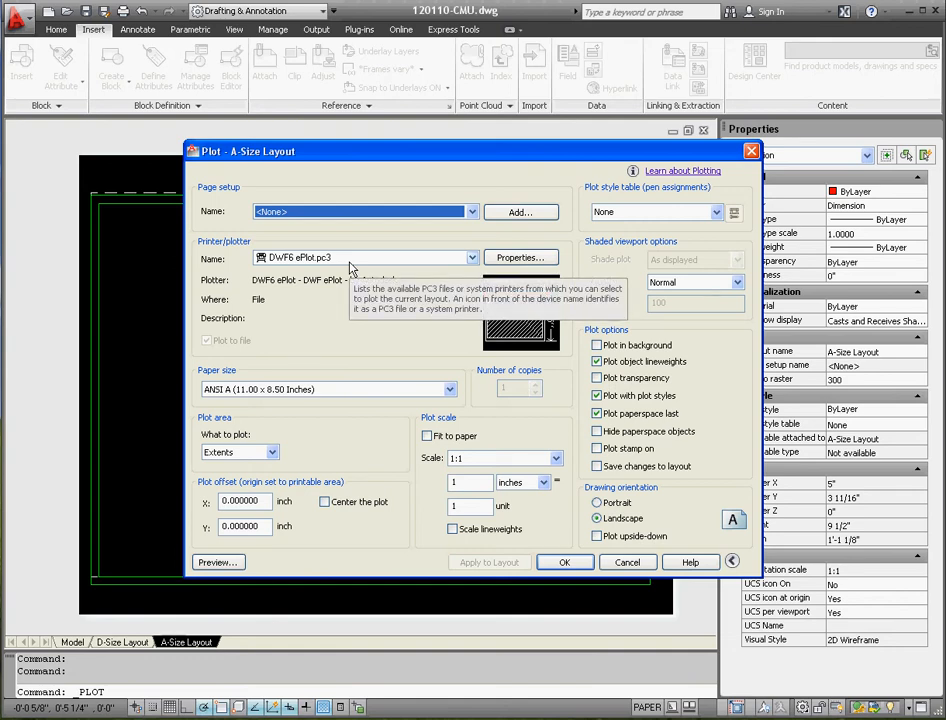
left_click(472, 257)
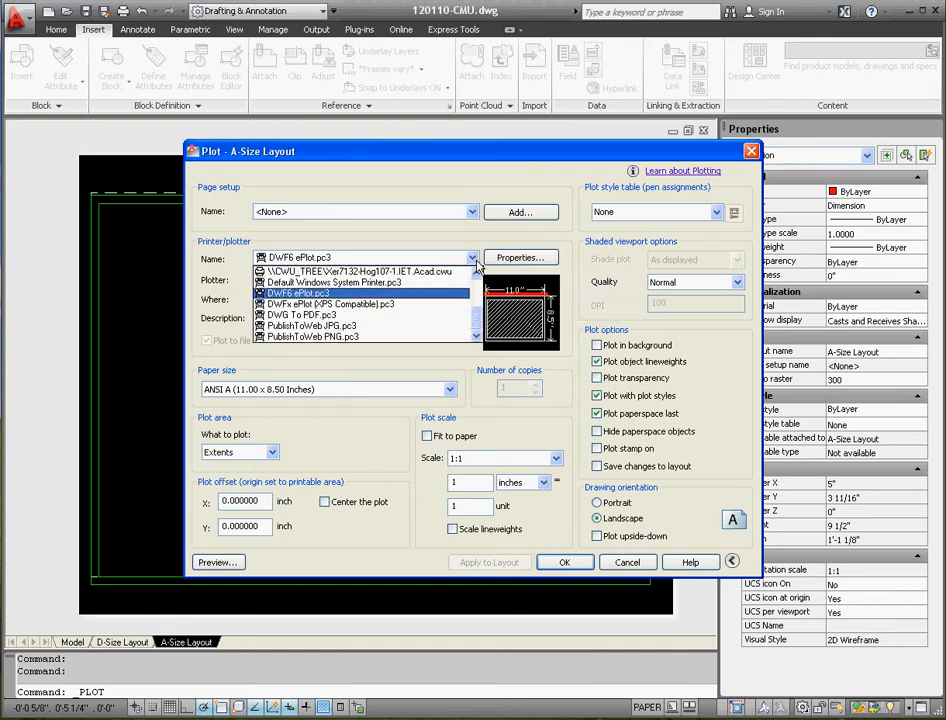
scroll(372, 290, "up", 3)
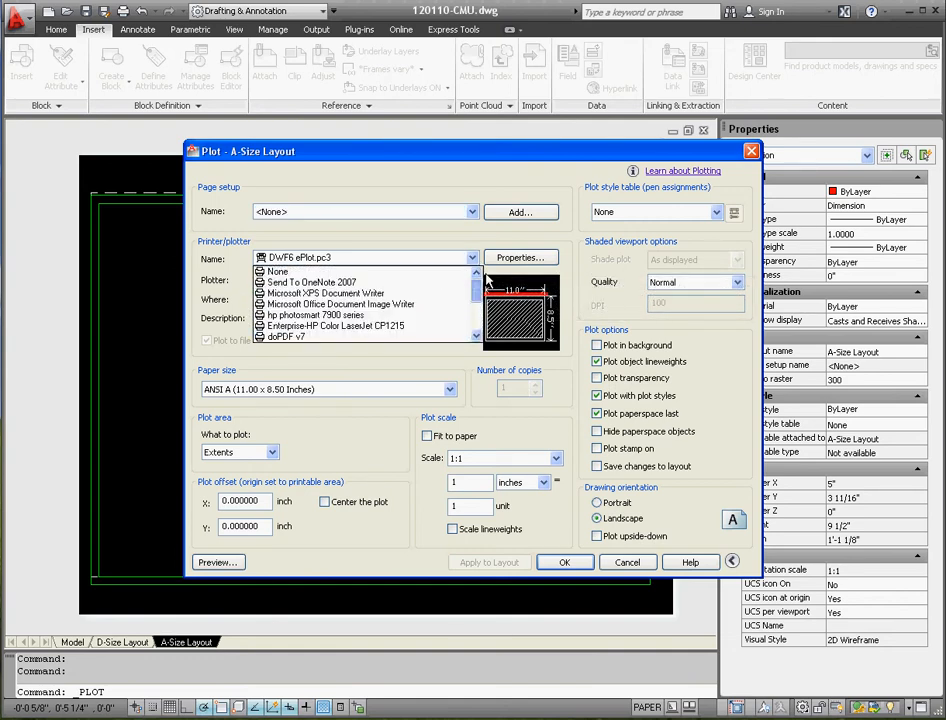
left_click(367, 328)
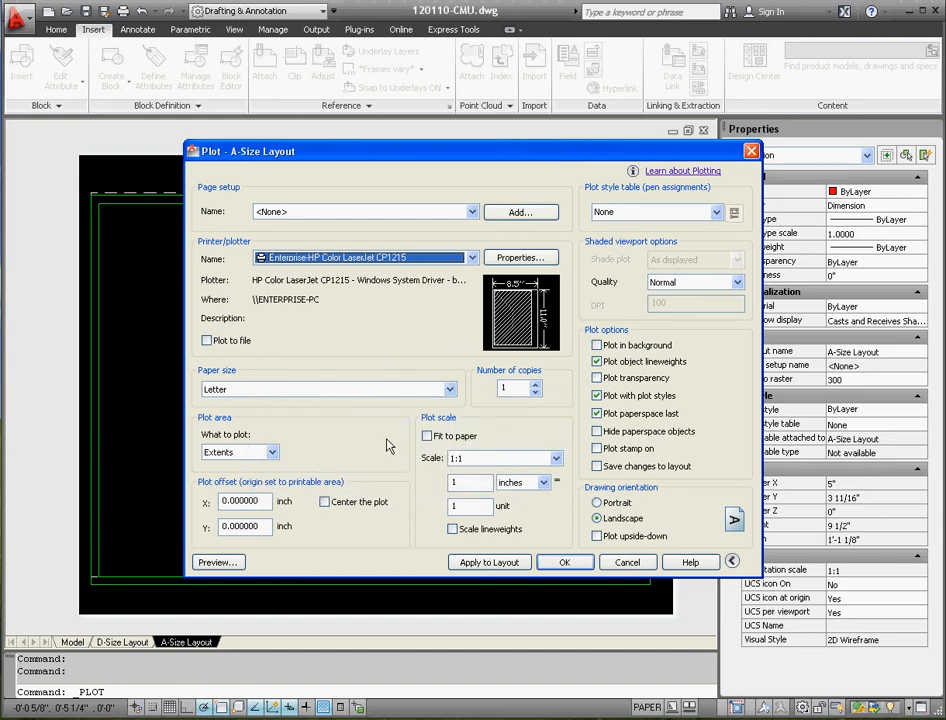
left_click(325, 502)
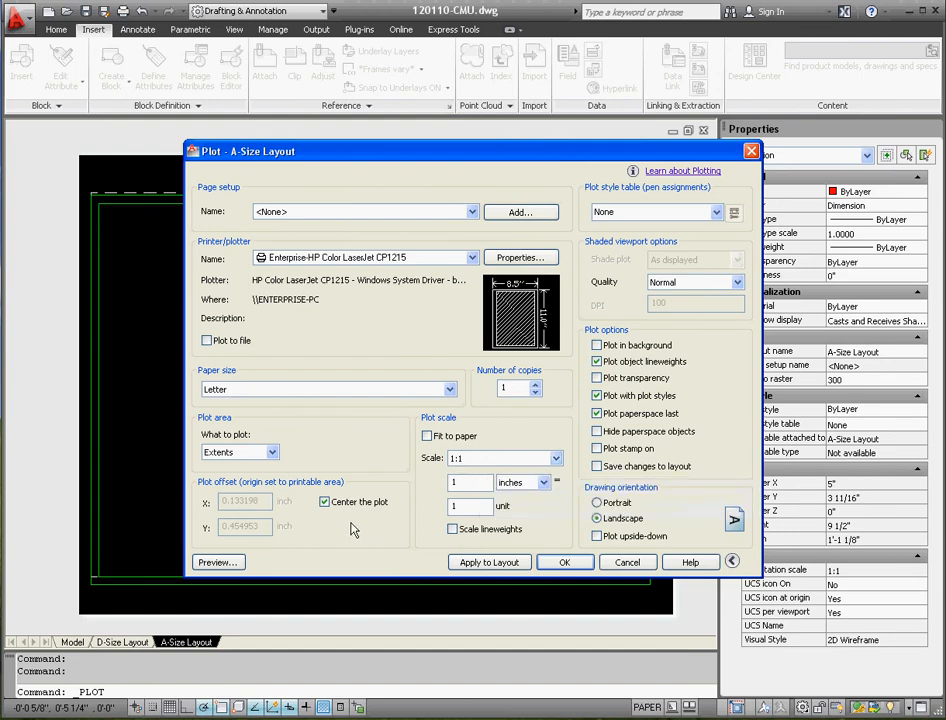
left_click(233, 564)
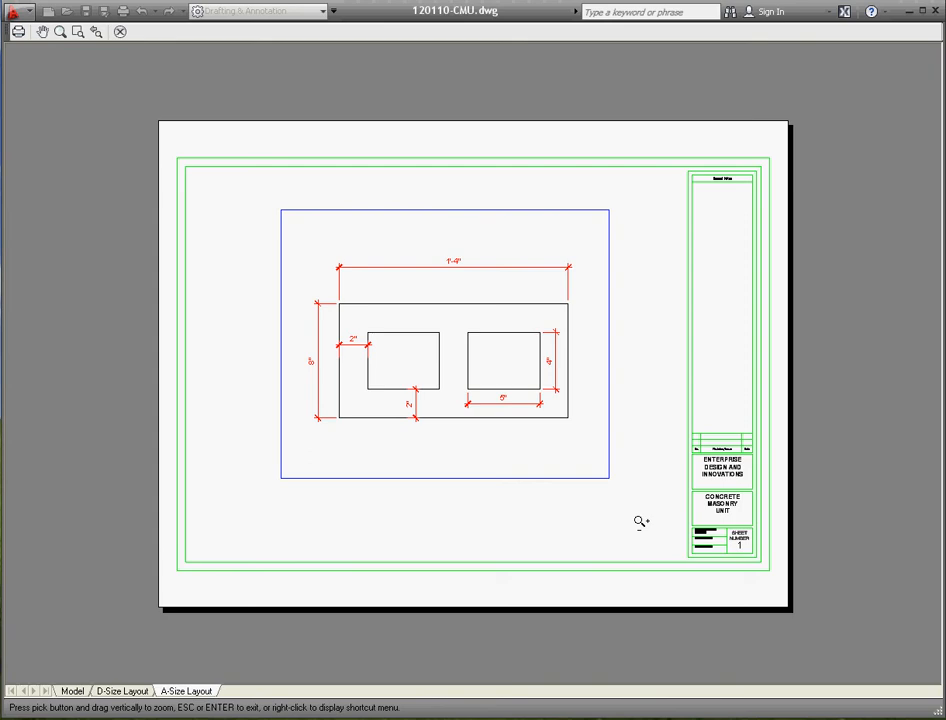
key("Escape")
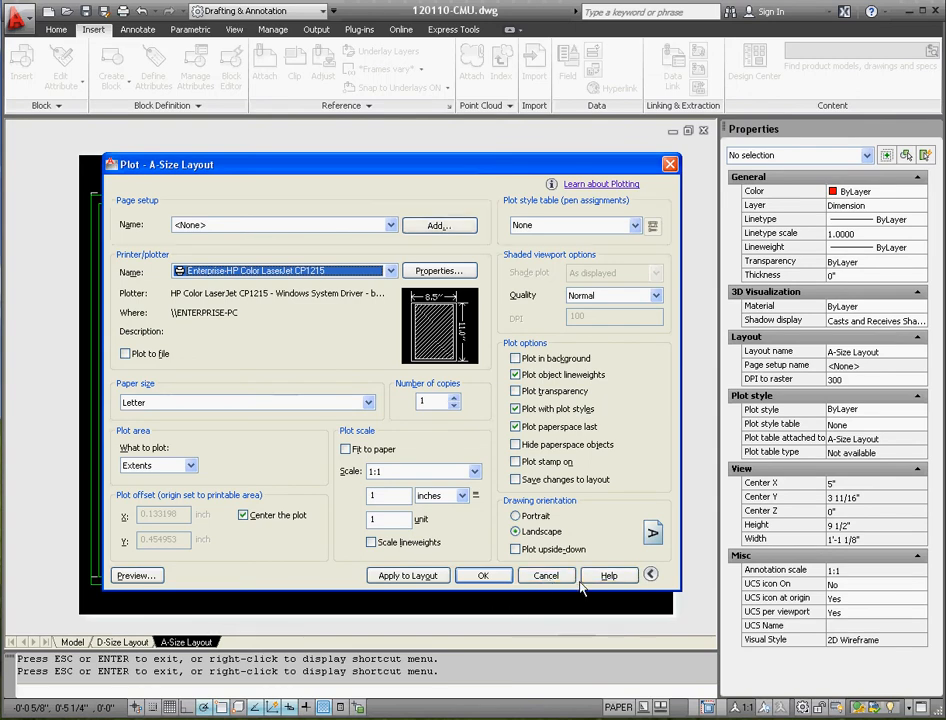
left_click(546, 575)
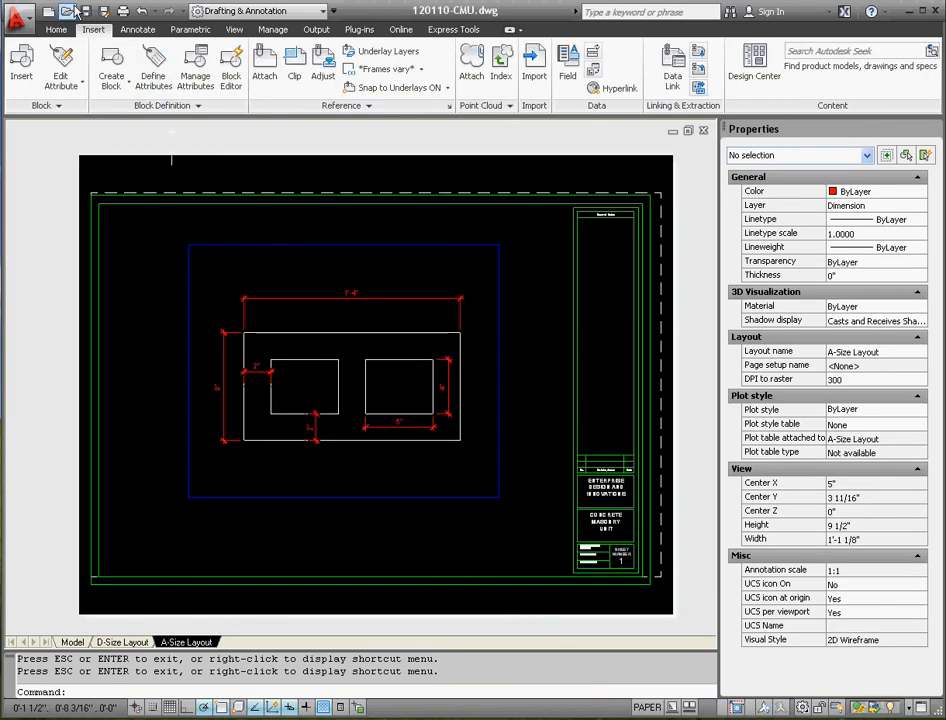
Make the Viewport layer non-plotting in the layer properties.
left_click(56, 30)
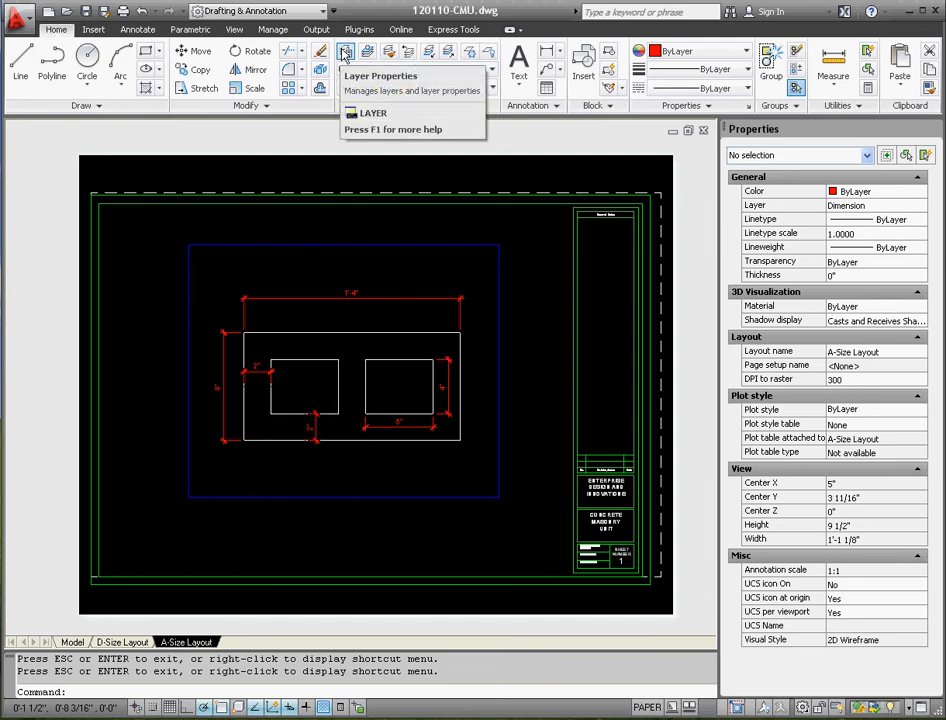
left_click(345, 53)
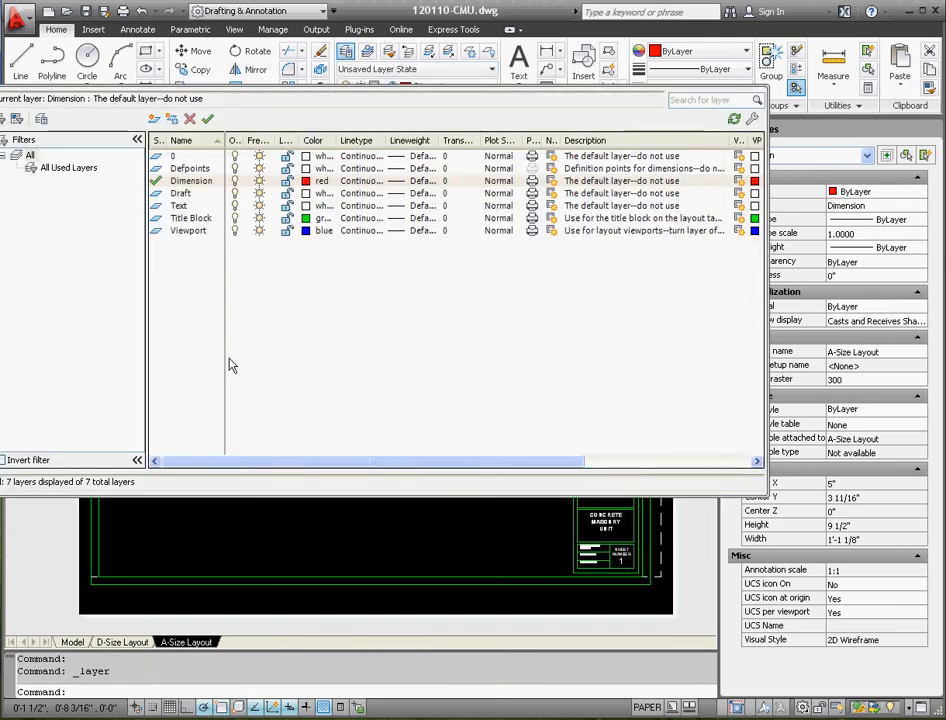
left_click(190, 231)
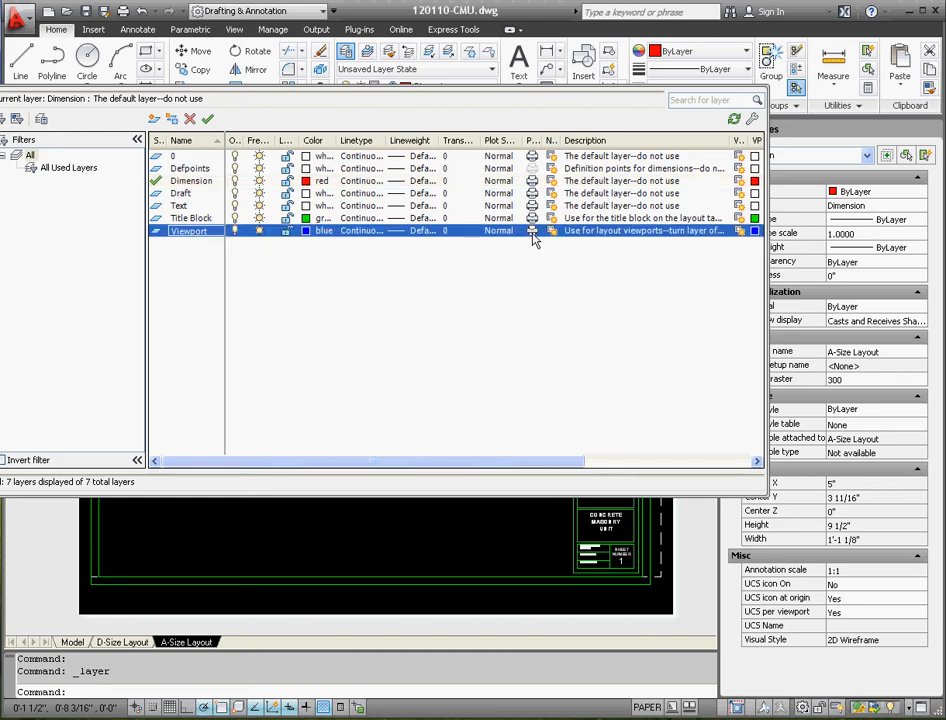
left_click(533, 231)
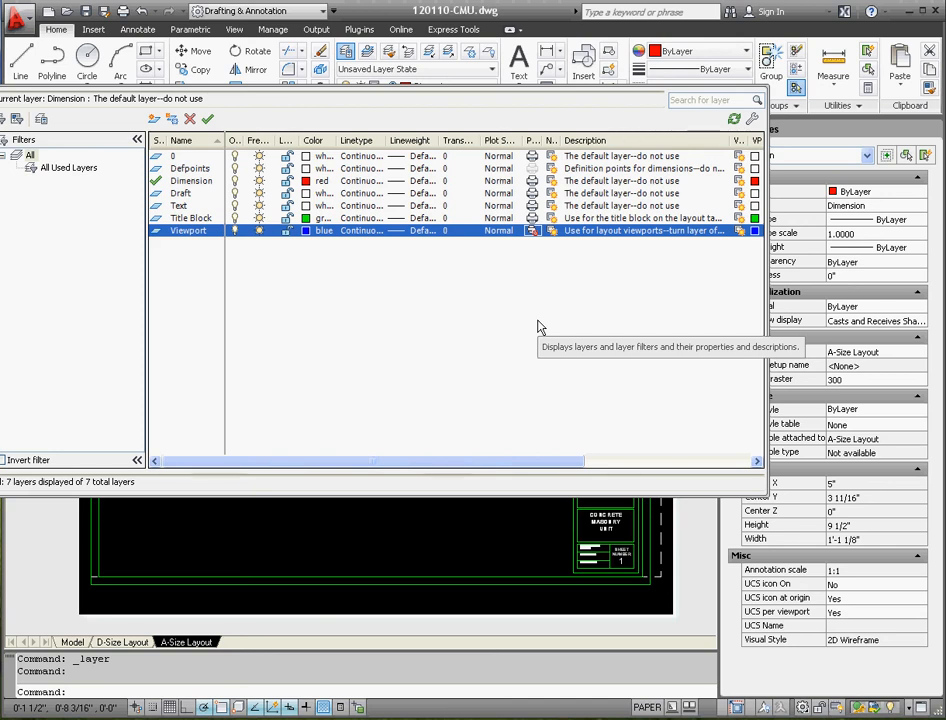
mouse_move(30, 243)
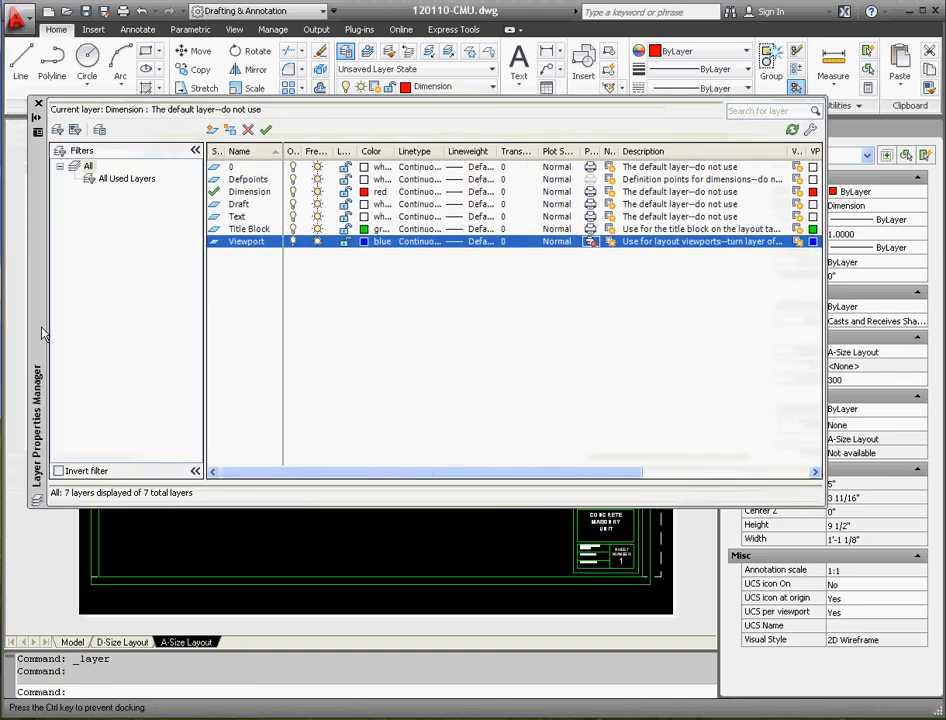
left_click(37, 105)
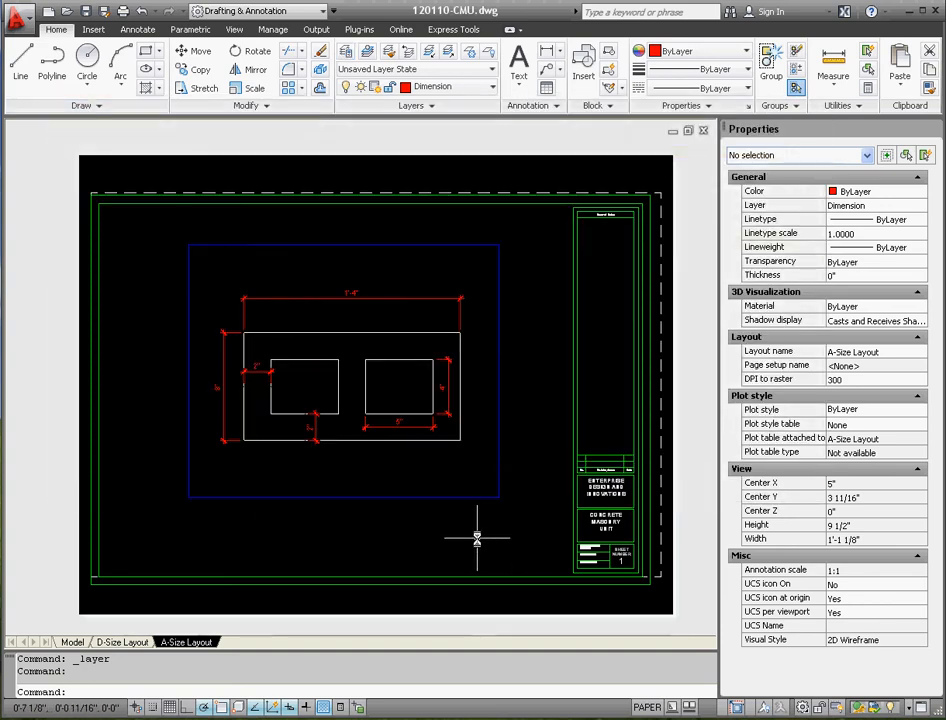
Plot the A-Size Layout centered on the Enterprise-HP Color LaserJet CP1215, sending it to the printer from the plot preview.
left_click(19, 30)
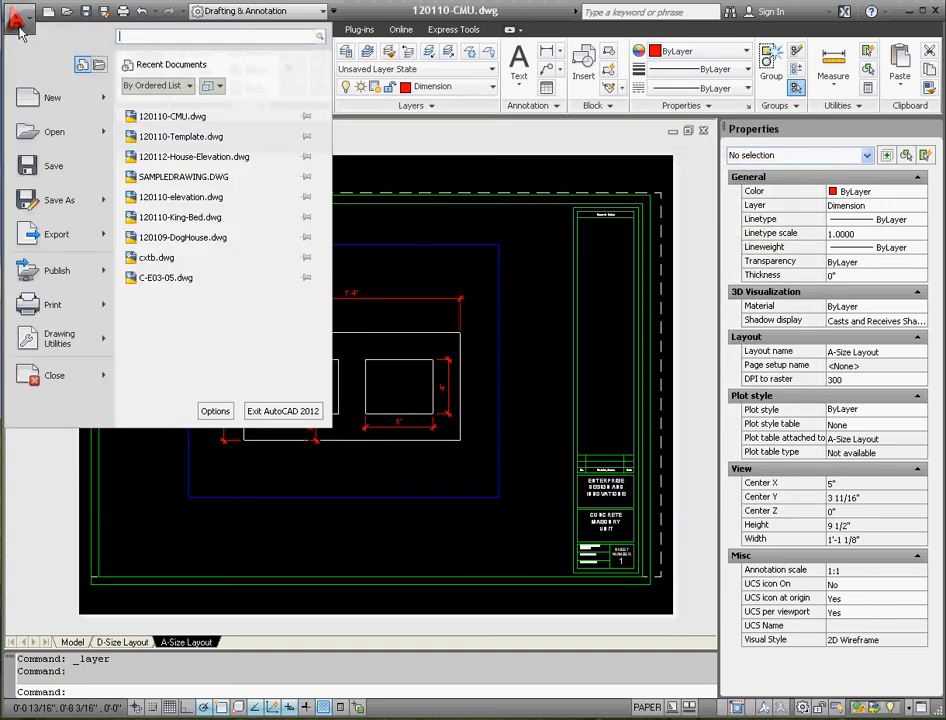
left_click(47, 302)
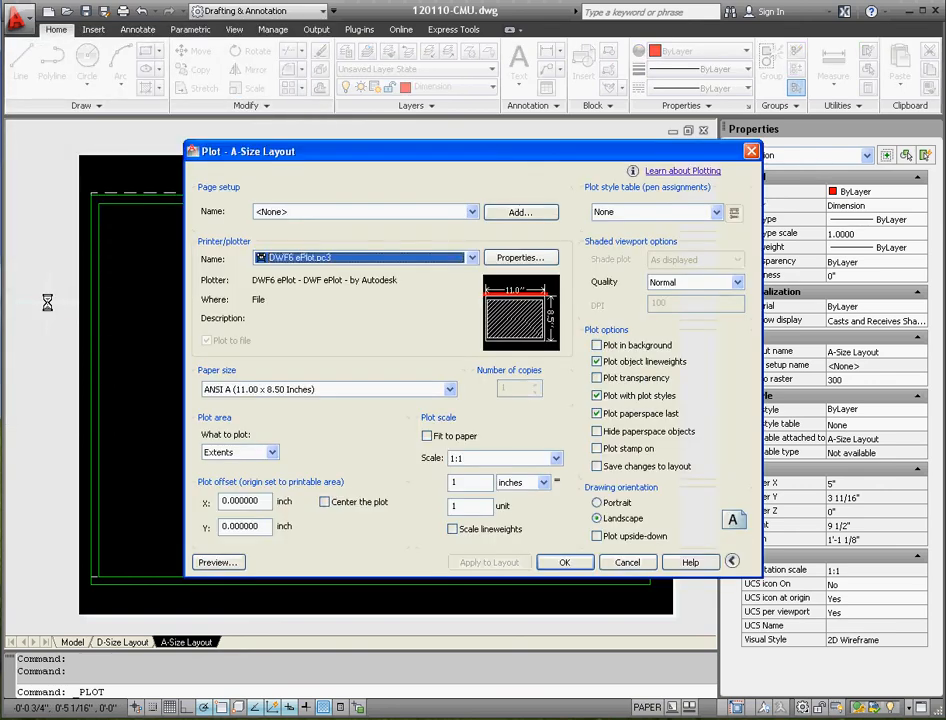
left_click(472, 258)
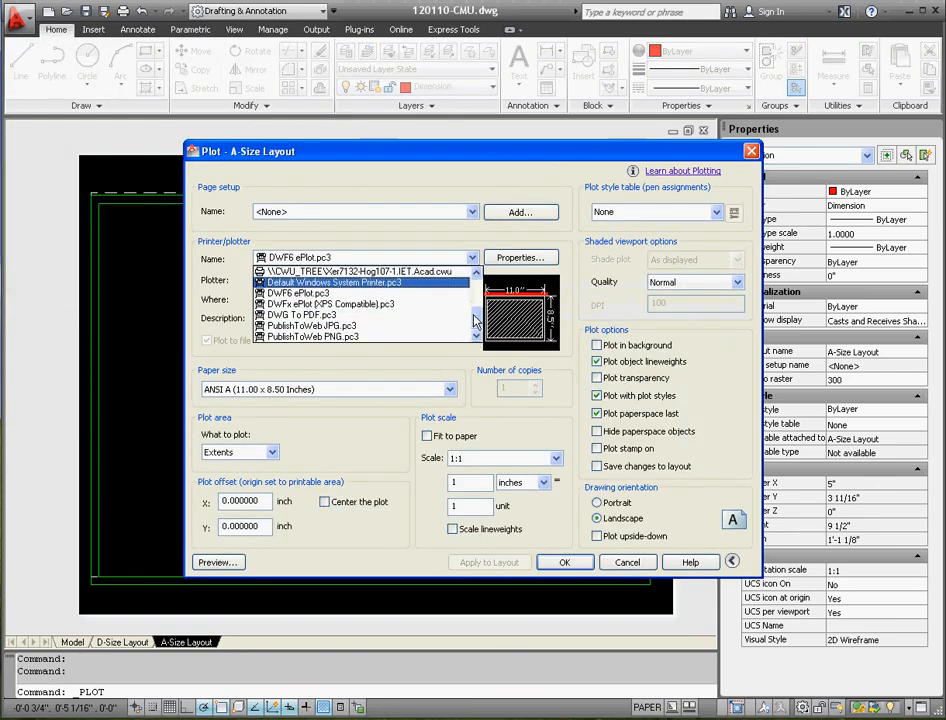
scroll(357, 282, "up", 3)
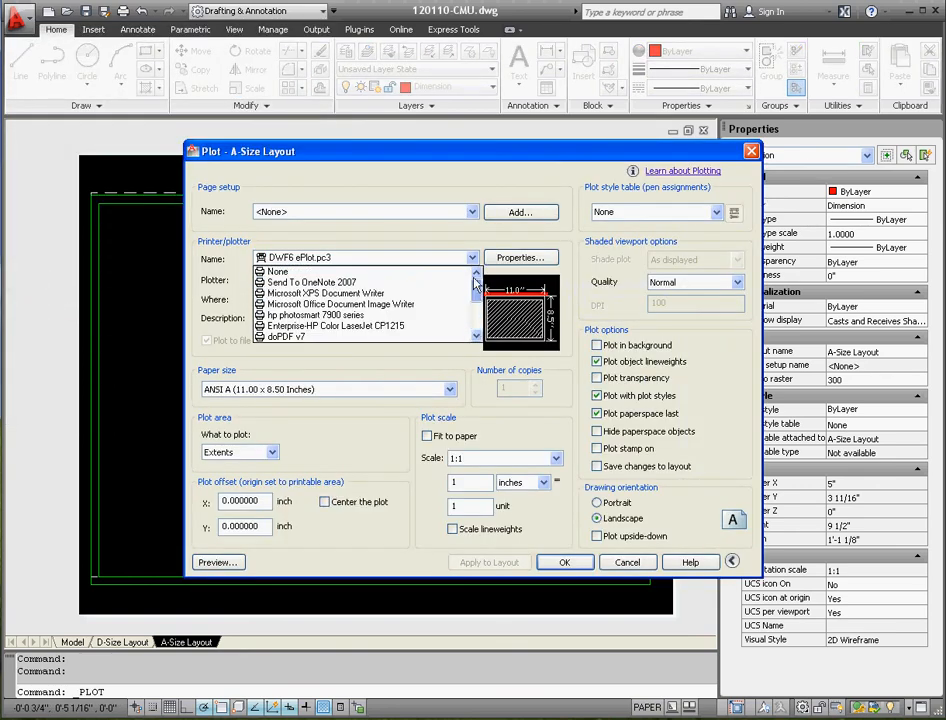
left_click(392, 326)
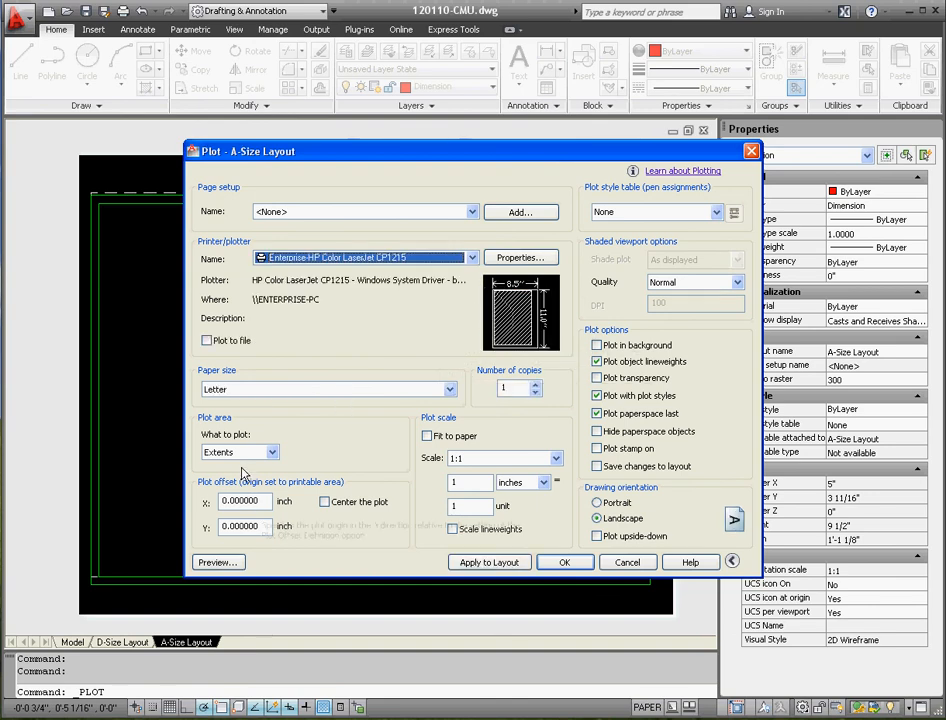
left_click(322, 502)
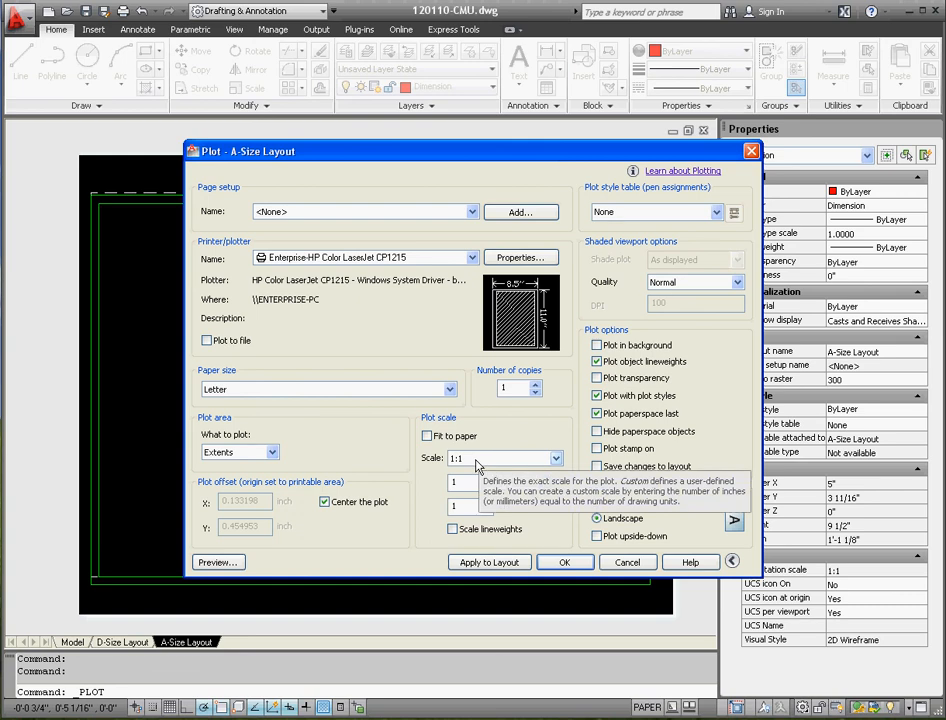
left_click(215, 562)
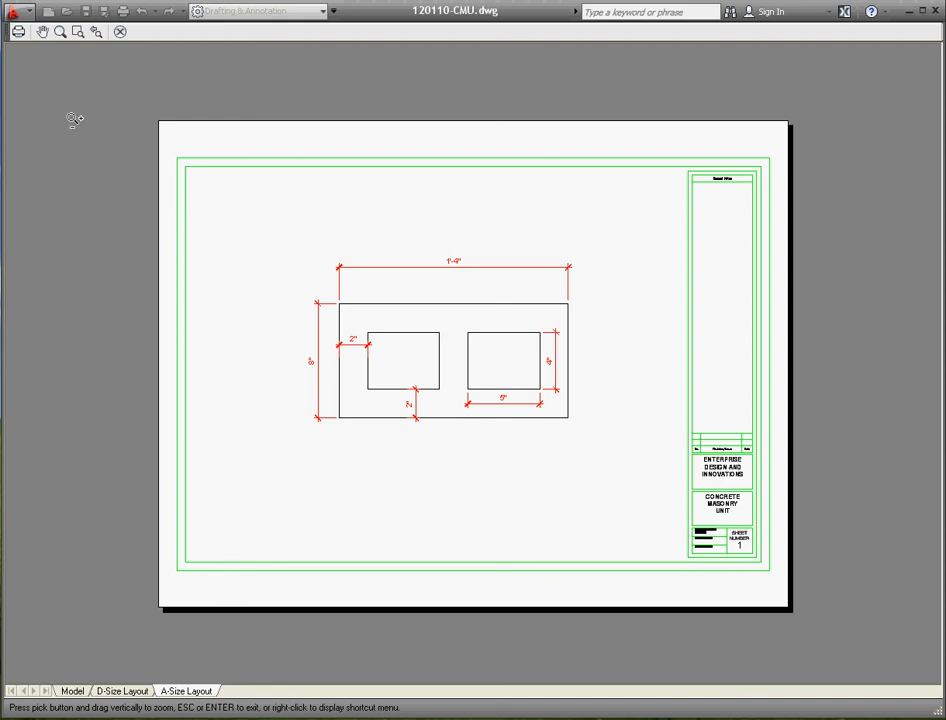
left_click(18, 33)
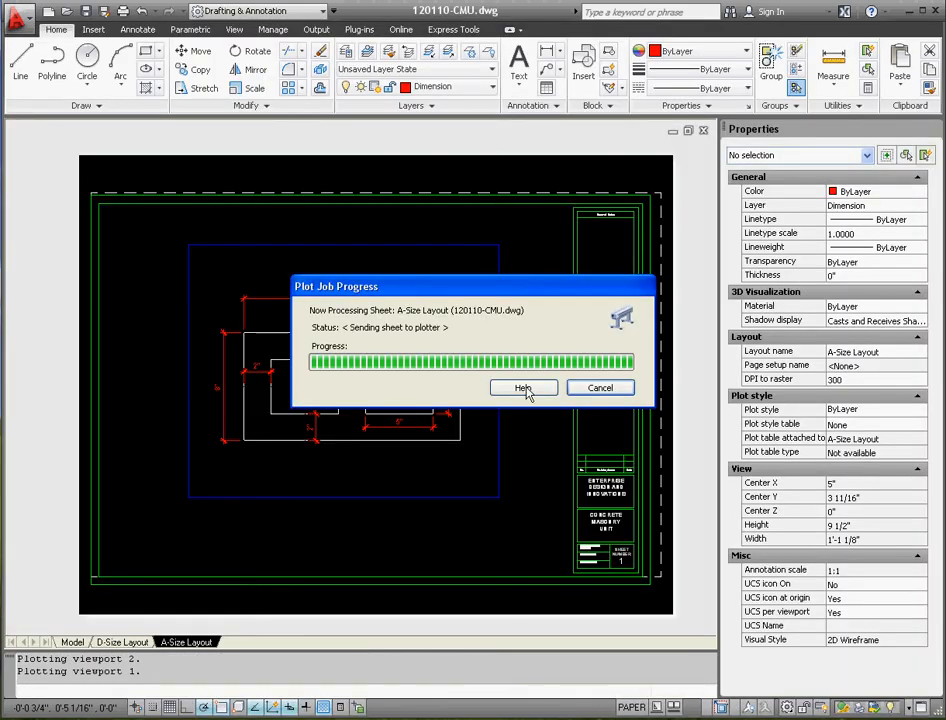